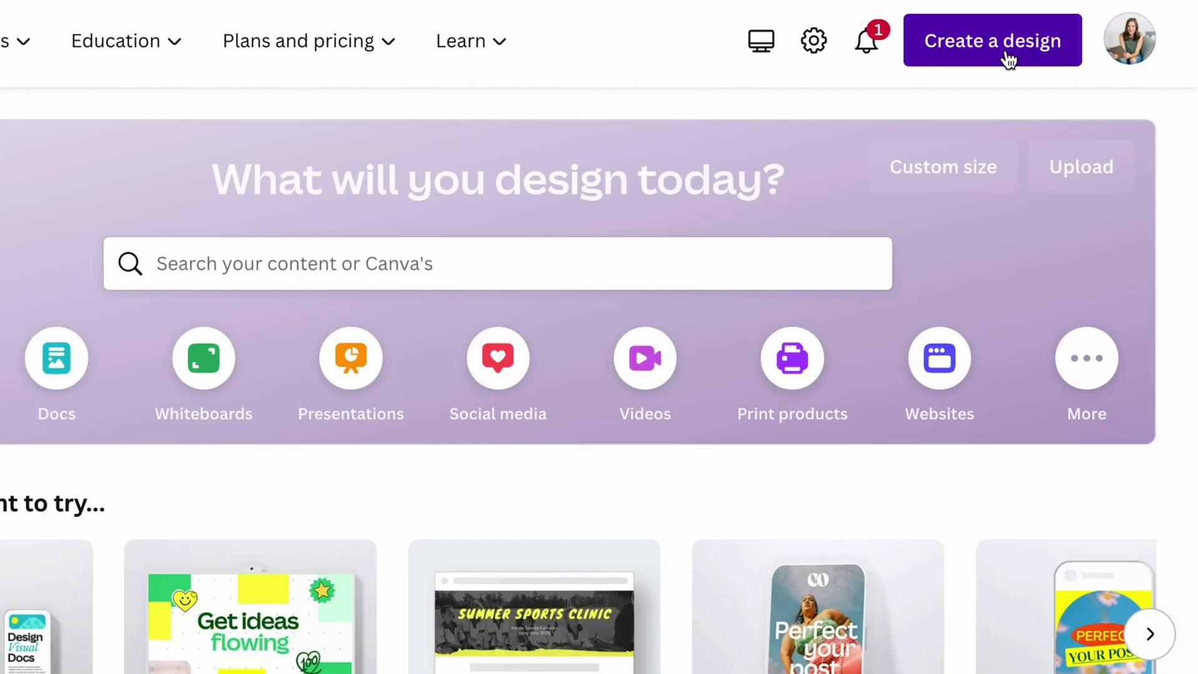
# Start a new Whiteboard design from the Canva home page.
pyautogui.click(1140, 53)
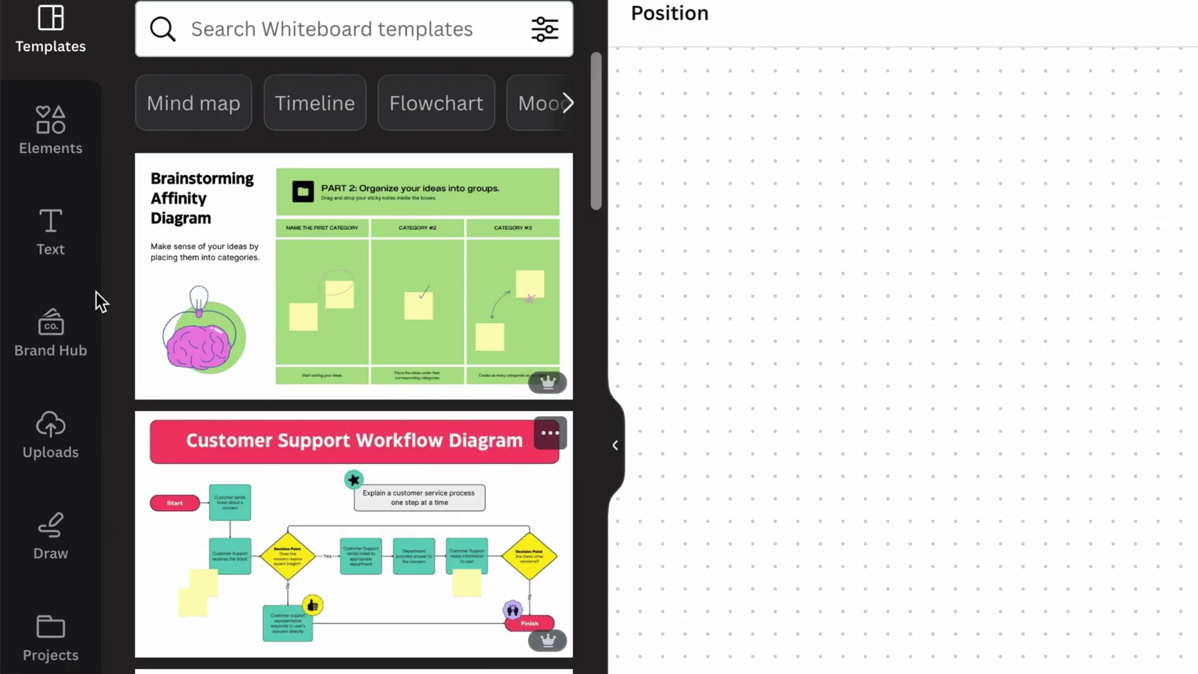
# Open the Elements library and browse all the stock photos.
pyautogui.click(27, 159)
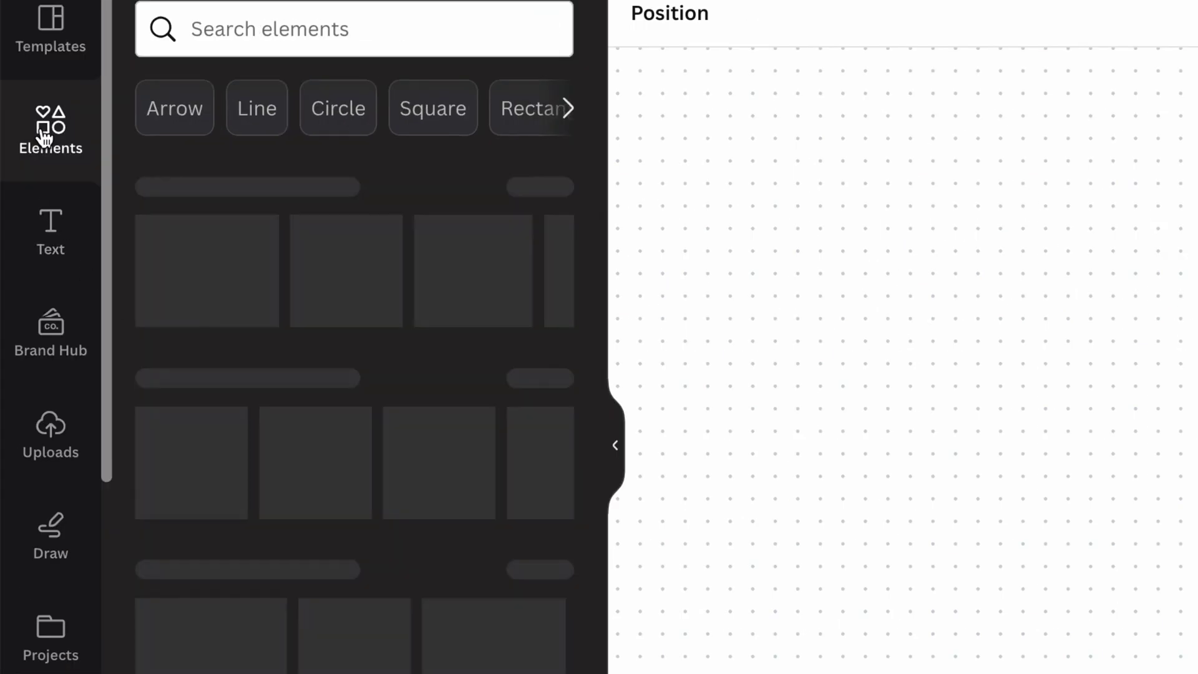
pyautogui.scroll(-10, 323, 272)
pyautogui.scroll(-6, 324, 273)
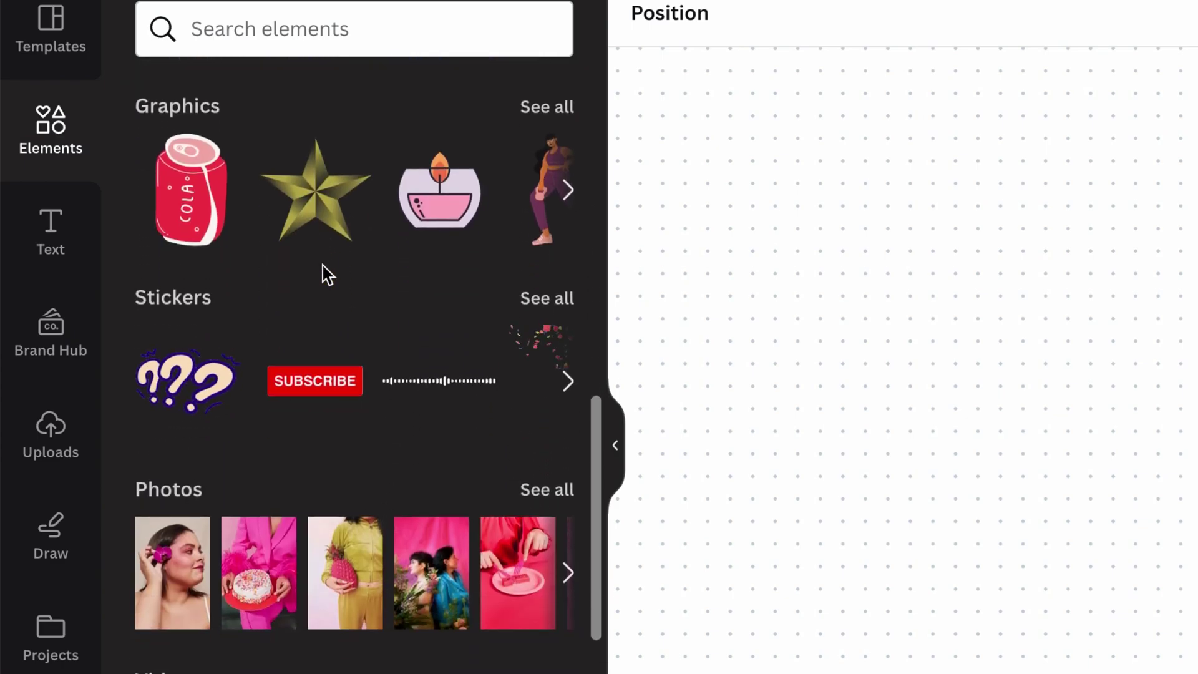
pyautogui.scroll(-5, 322, 268)
pyautogui.scroll(3, 323, 273)
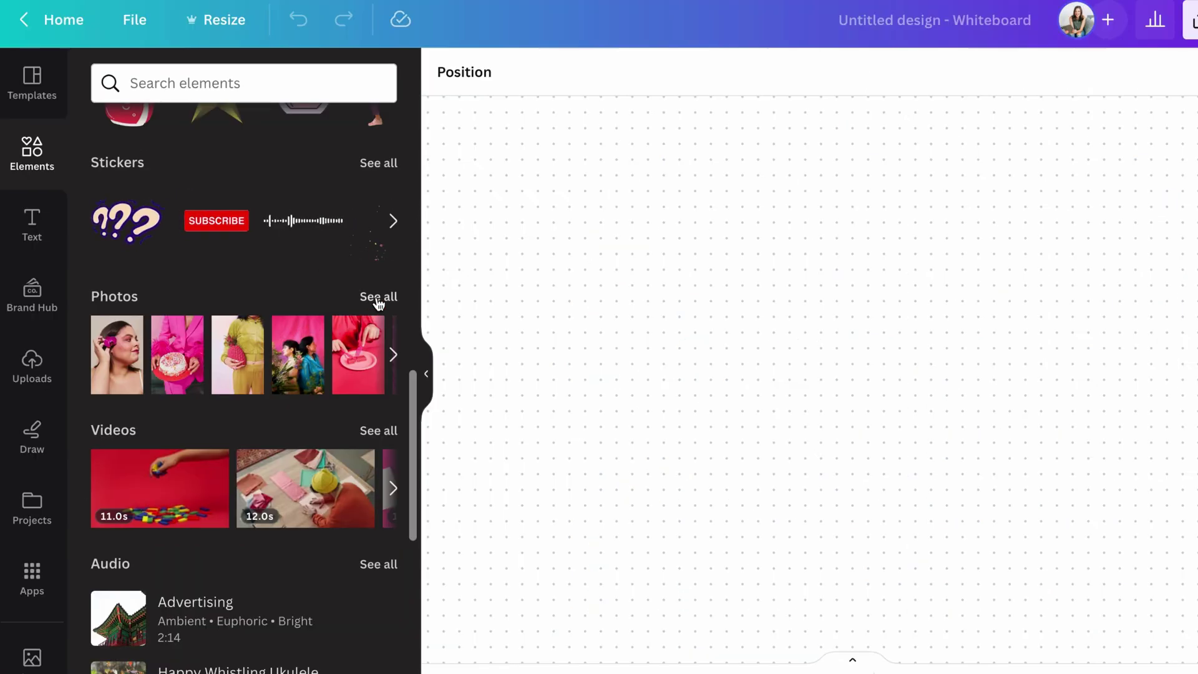
pyautogui.click(379, 298)
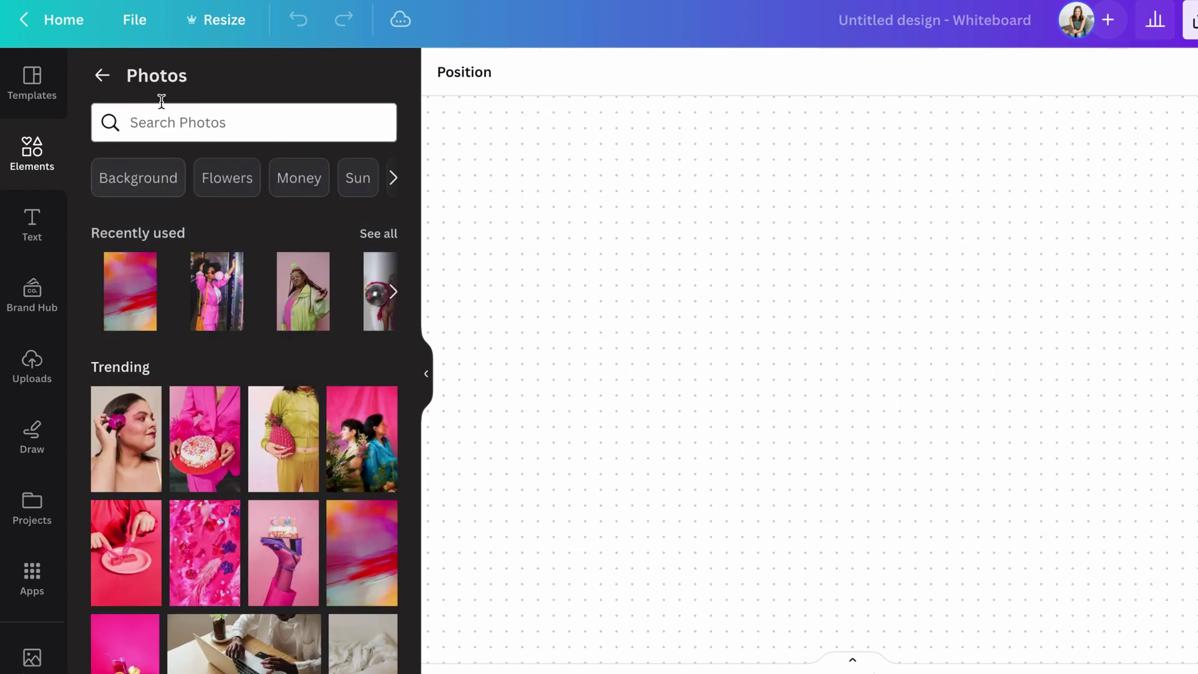
# Add the pink cake photo to the whiteboard and shrink it.
pyautogui.scroll(-1, 288, 302)
pyautogui.click(201, 399)
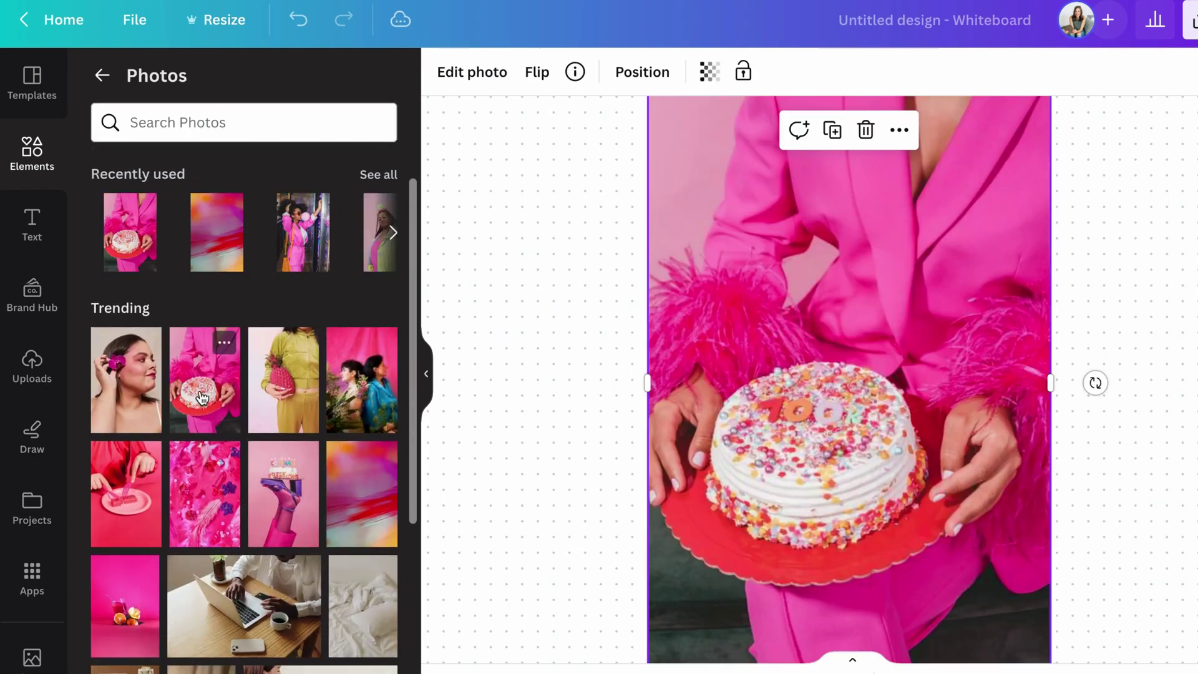
pyautogui.scroll(4, 922, 304)
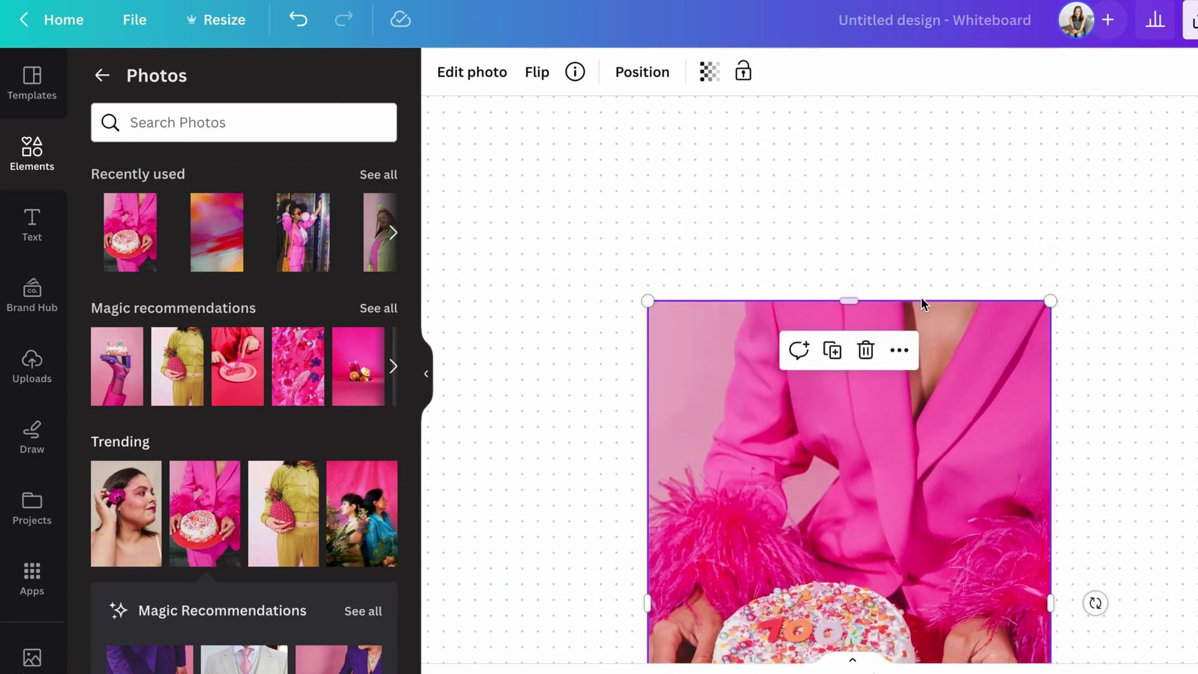
pyautogui.scroll(-2, 1059, 310)
pyautogui.moveTo(1051, 211); pyautogui.dragTo(839, 418)
pyautogui.scroll(-3, 703, 270)
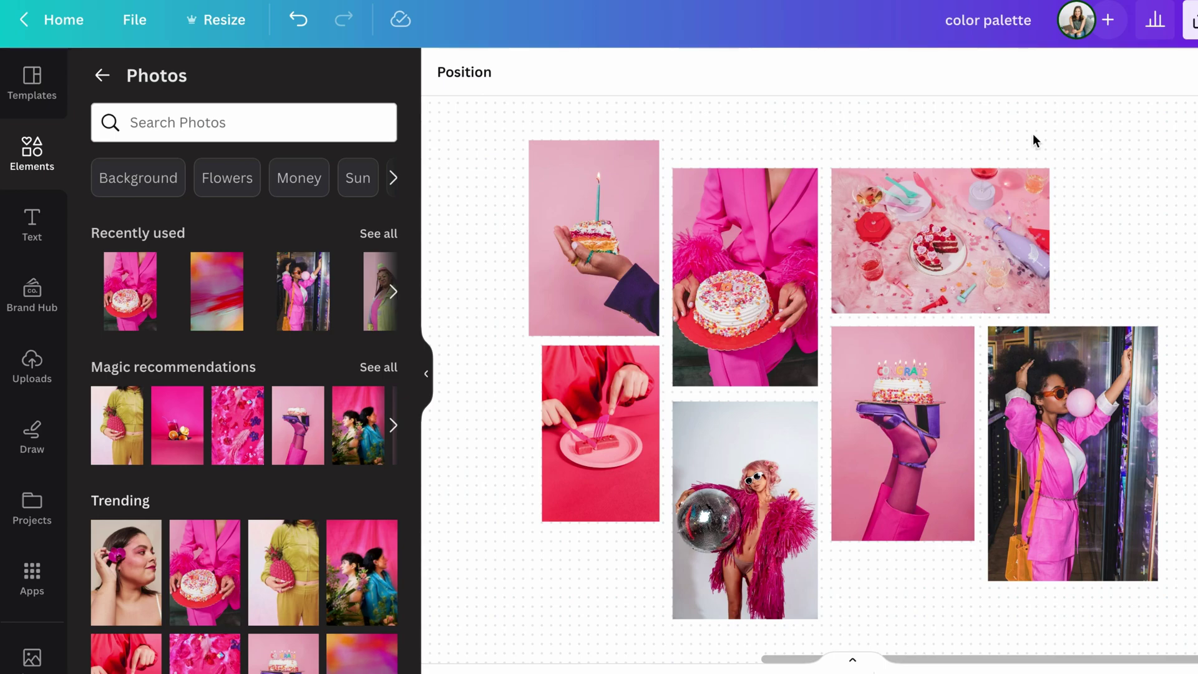
# Add a circle from Elements and move it beside the first photo.
pyautogui.hscroll(-3, 1032, 134)
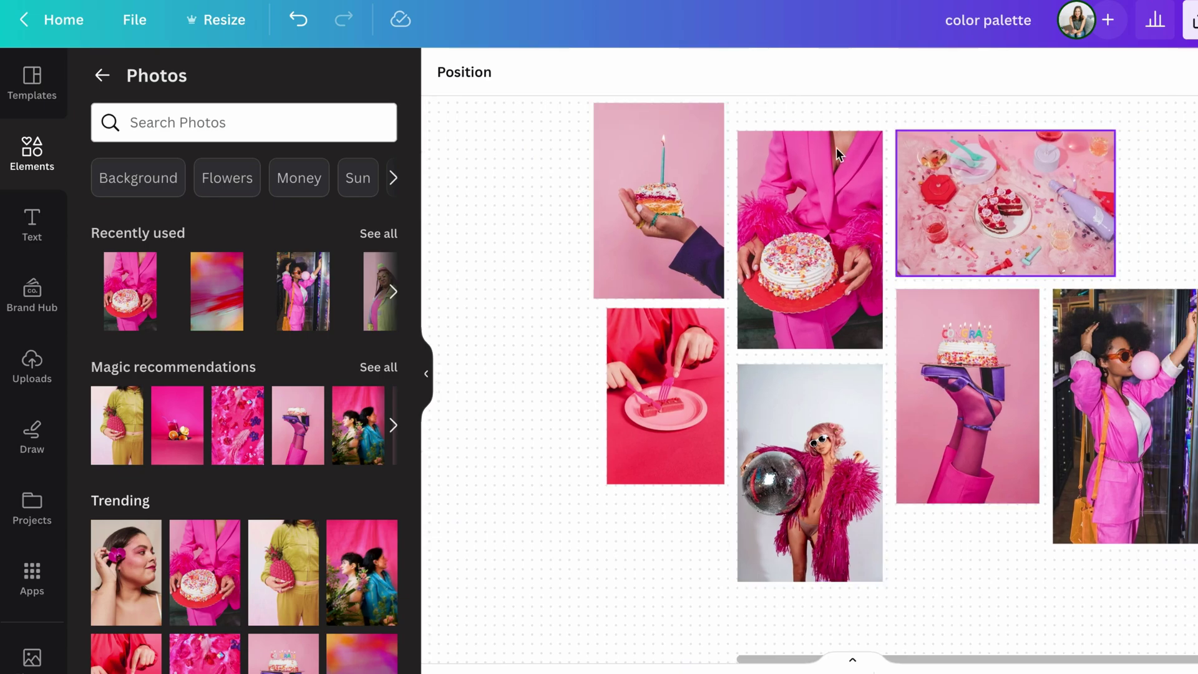
pyautogui.scroll(2, 497, 212)
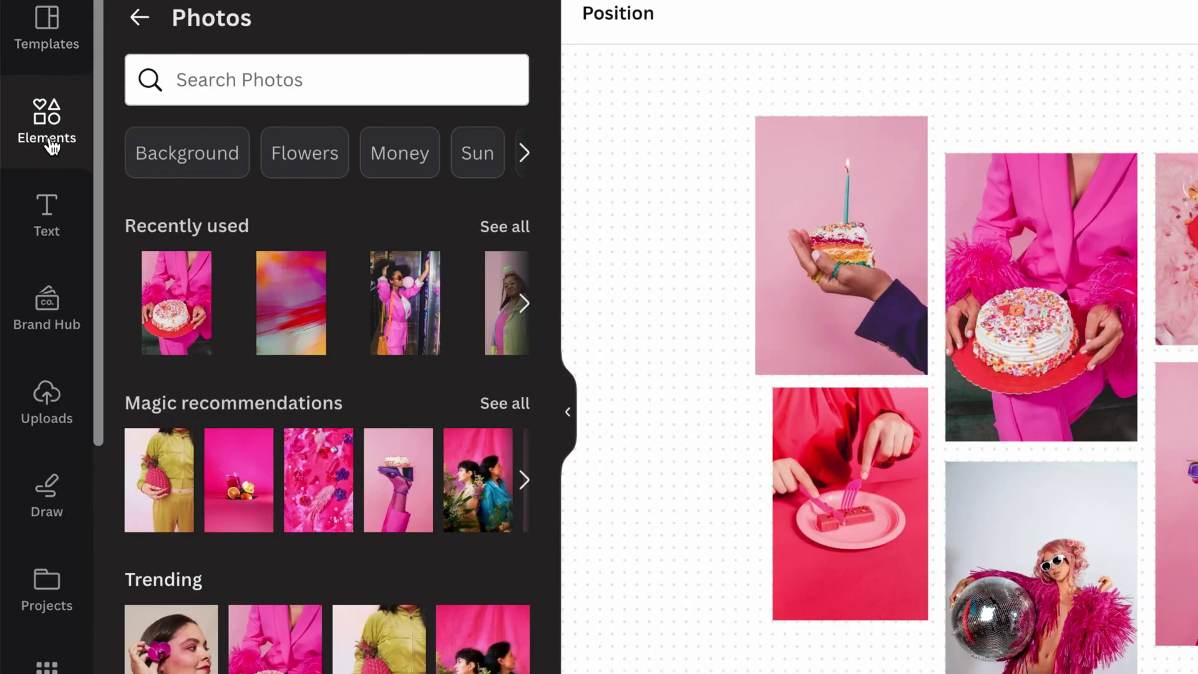
pyautogui.click(38, 148)
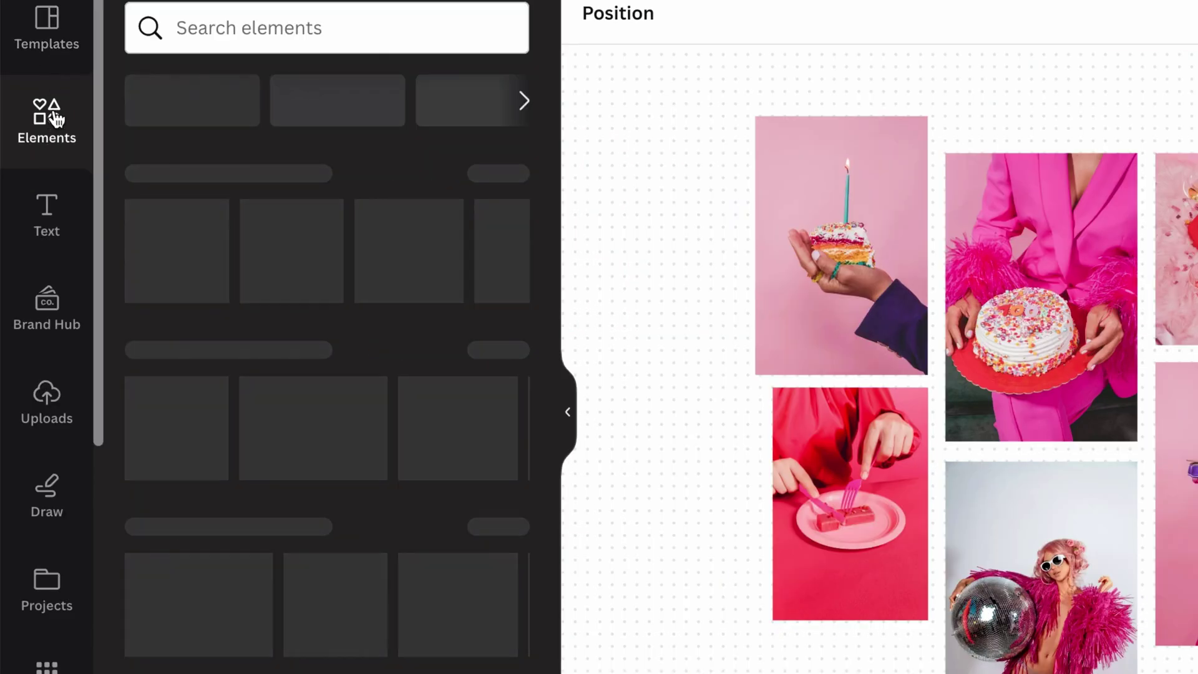
pyautogui.scroll(-4, 362, 287)
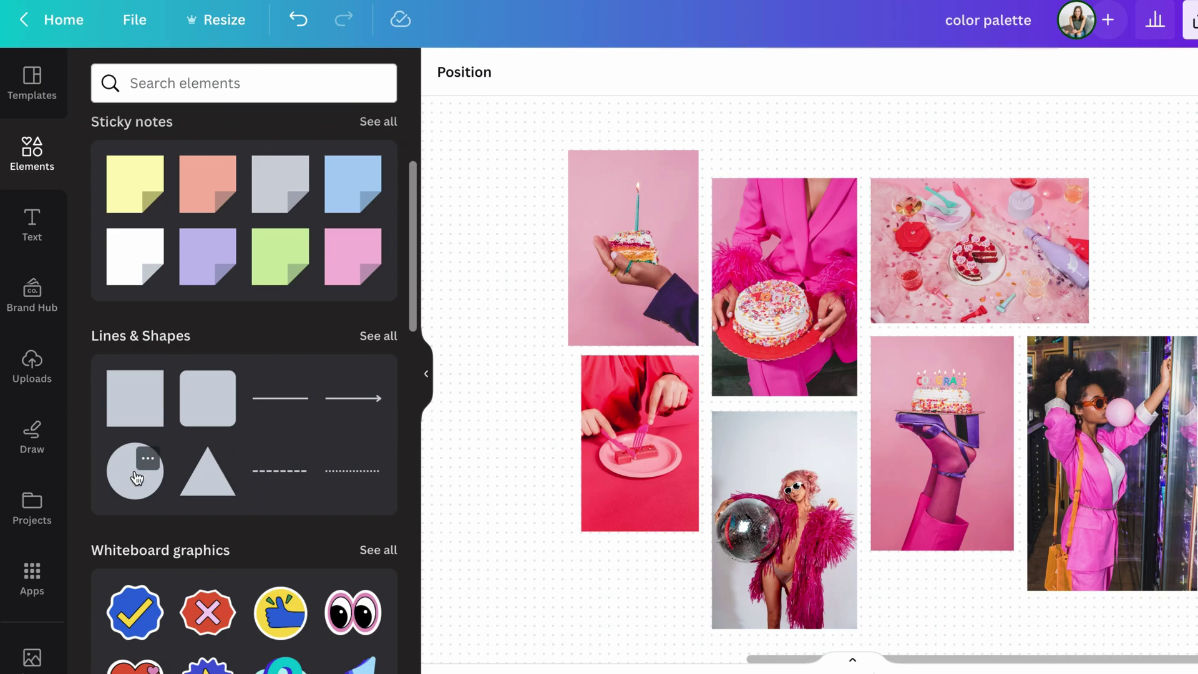
pyautogui.click(136, 478)
pyautogui.moveTo(878, 407); pyautogui.dragTo(517, 287)
# Shrink the circle and line up its copies in a column below it.
pyautogui.hscroll(-3, 518, 287)
pyautogui.moveTo(493, 196); pyautogui.dragTo(543, 245)
pyautogui.scroll(1, 549, 340)
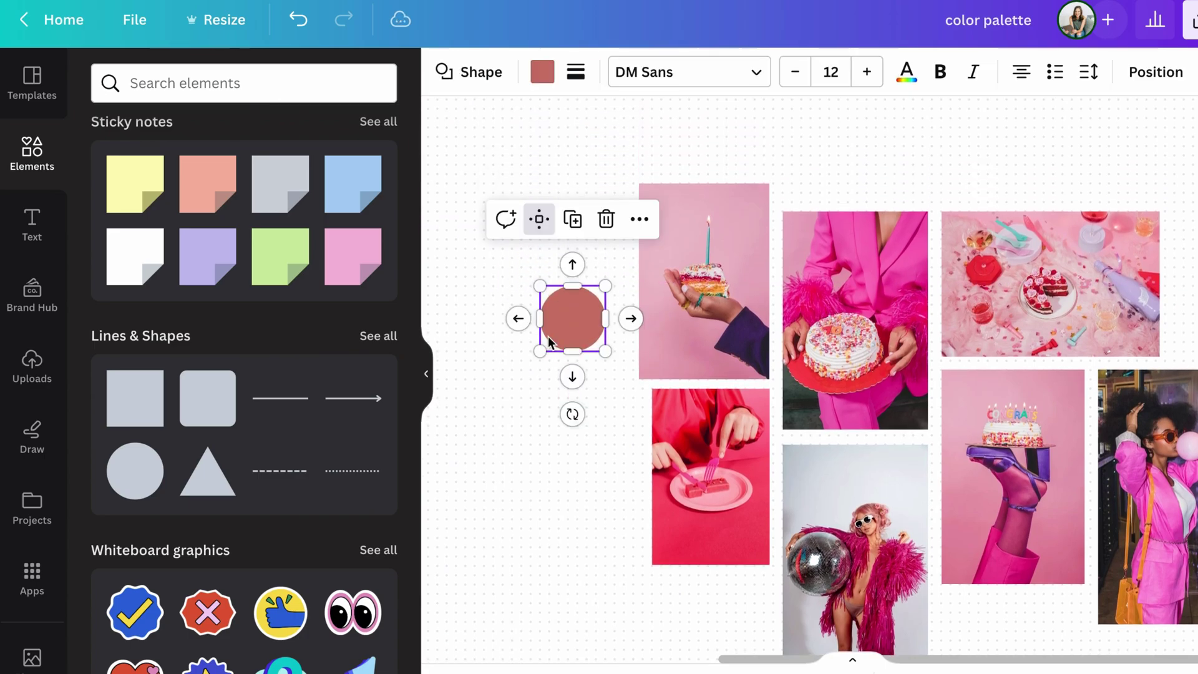
pyautogui.scroll(2, 548, 335)
pyautogui.moveTo(565, 316); pyautogui.dragTo(554, 348)
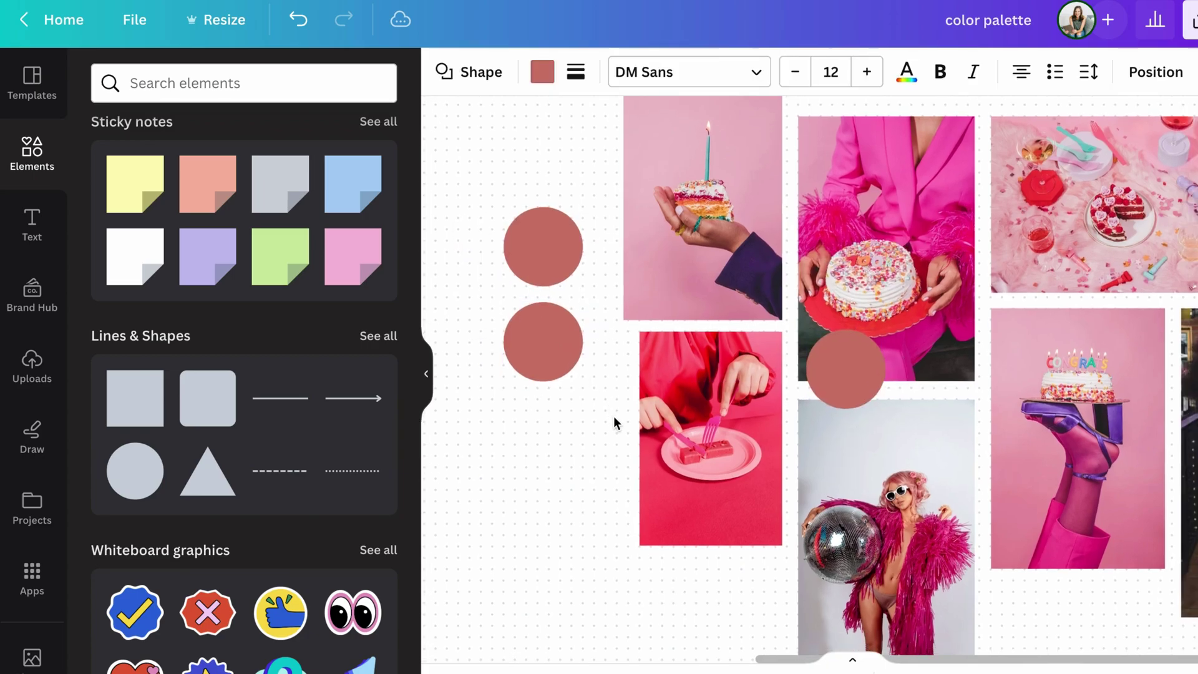
pyautogui.moveTo(877, 383); pyautogui.dragTo(563, 452)
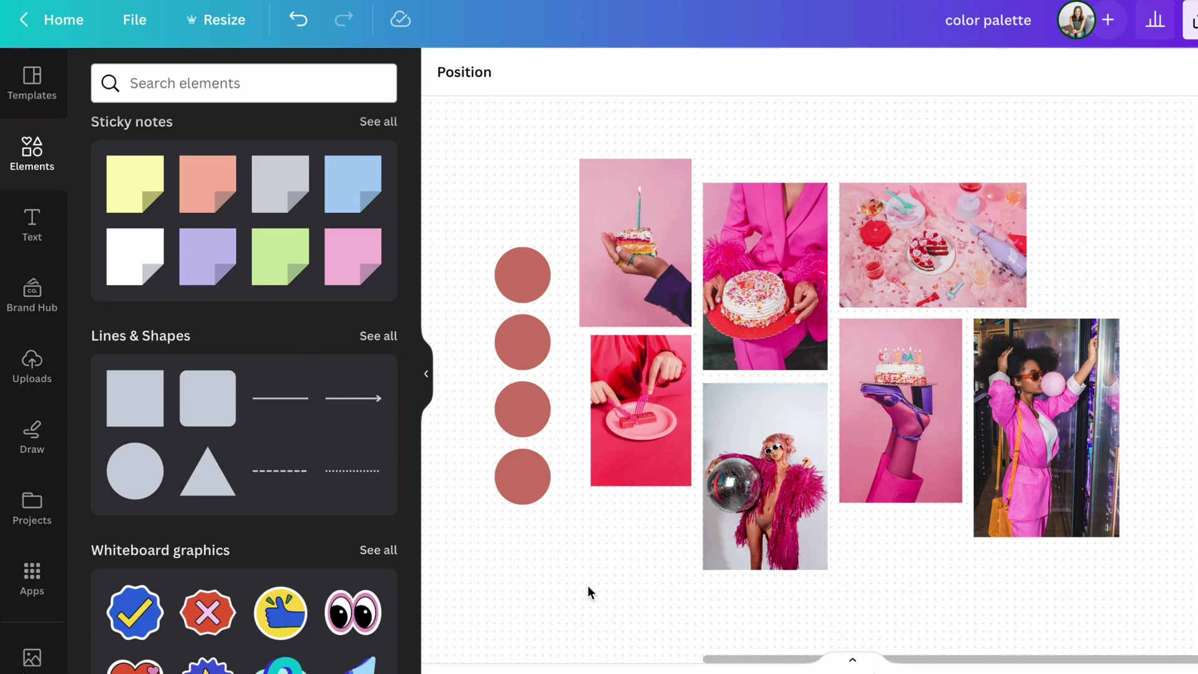
# Paste a fifth circle copy at the bottom of the swatch column.
pyautogui.hscroll(-2, 588, 591)
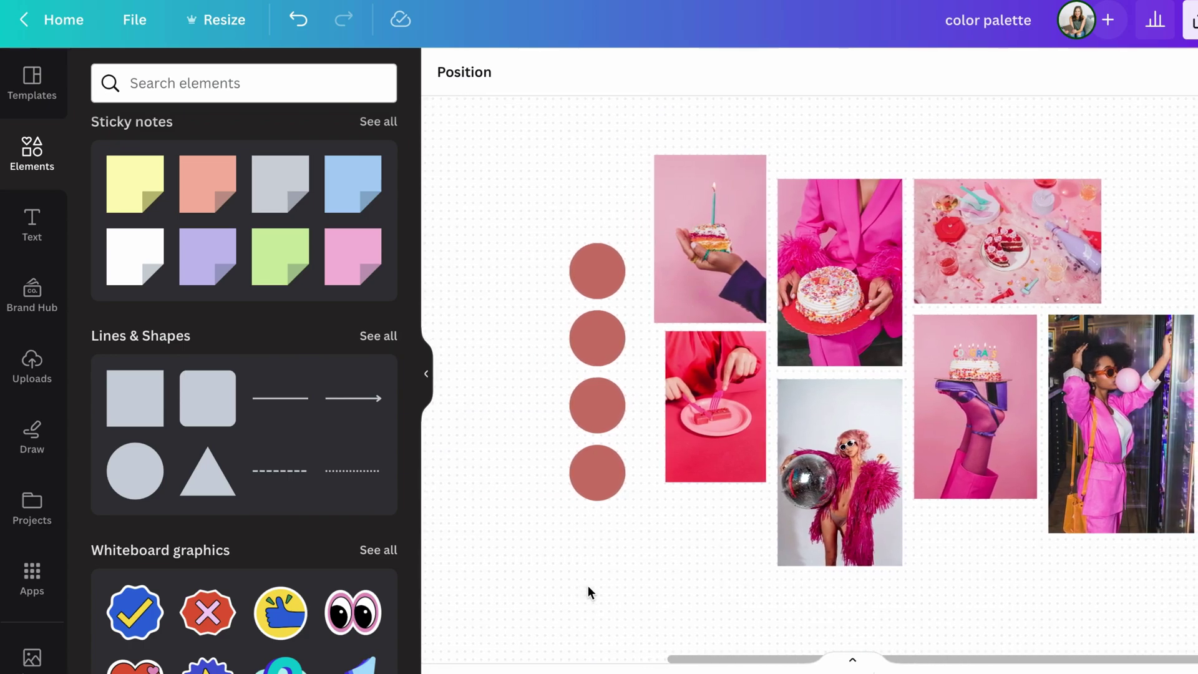
pyautogui.click(610, 476)
pyautogui.click(660, 554)
pyautogui.hotkey('ctrl', 'v')
pyautogui.moveTo(851, 377); pyautogui.dragTo(609, 460)
pyautogui.click(518, 485)
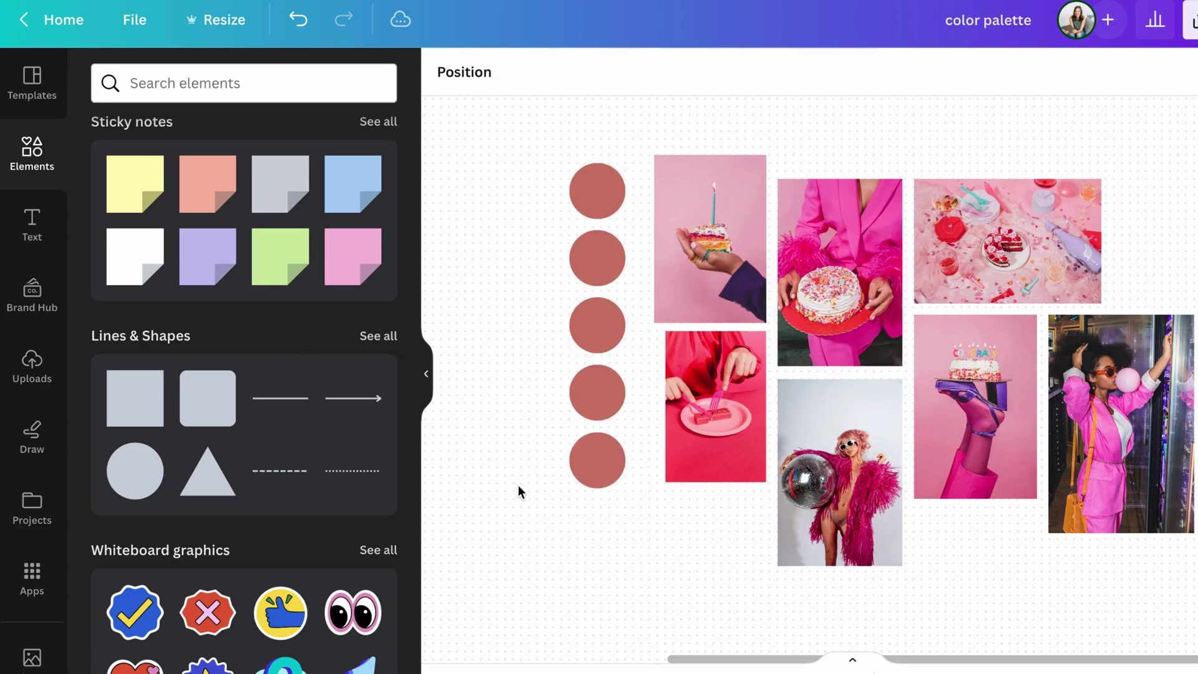
pyautogui.hscroll(1, 518, 485)
pyautogui.scroll(1, 549, 324)
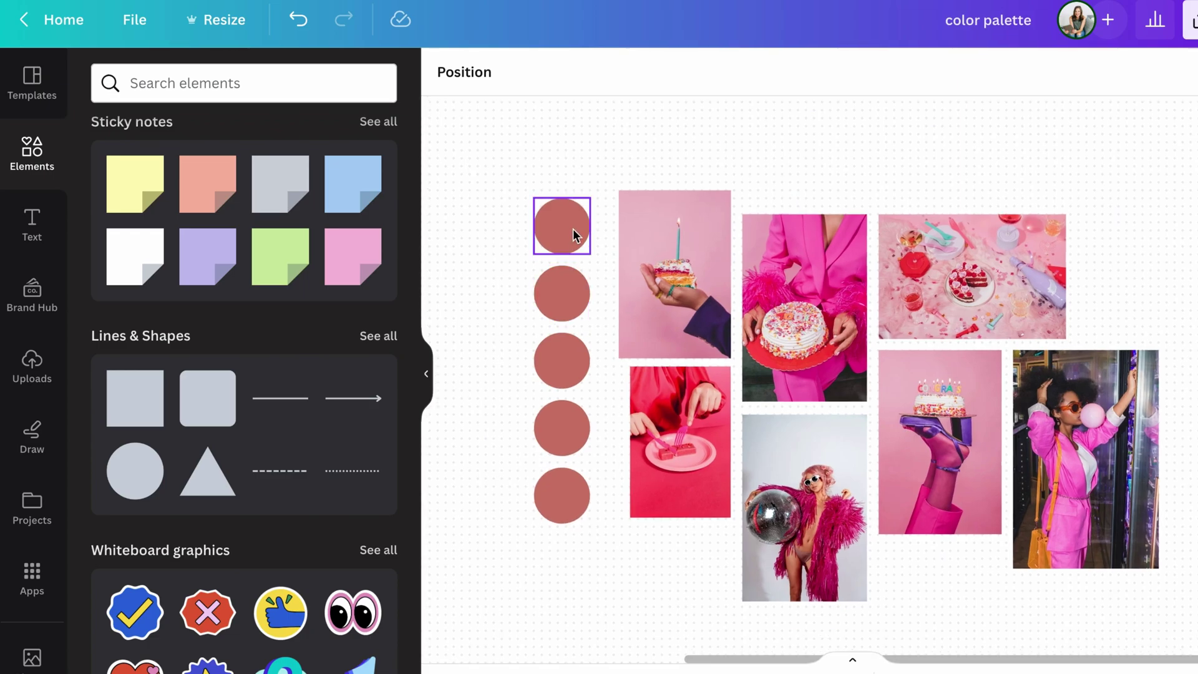
pyautogui.click(572, 228)
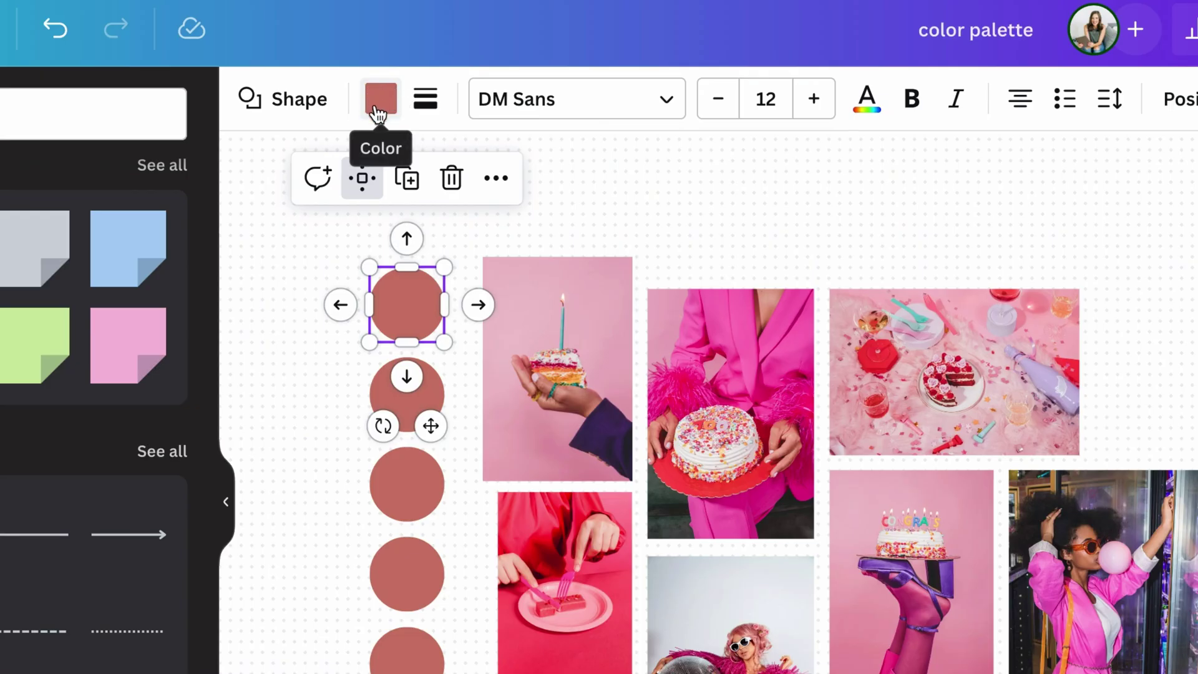
# Show all photo-sampled colours in the circle's Color panel, then select the bottom circle.
pyautogui.click(382, 98)
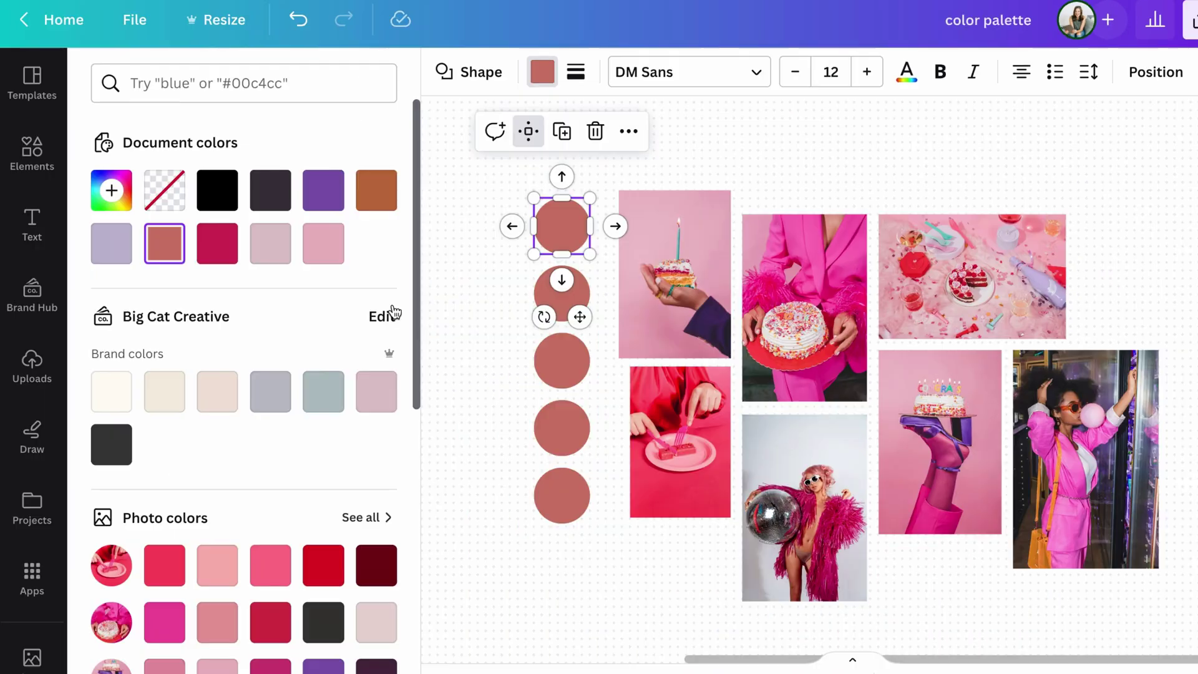
pyautogui.scroll(-4, 182, 416)
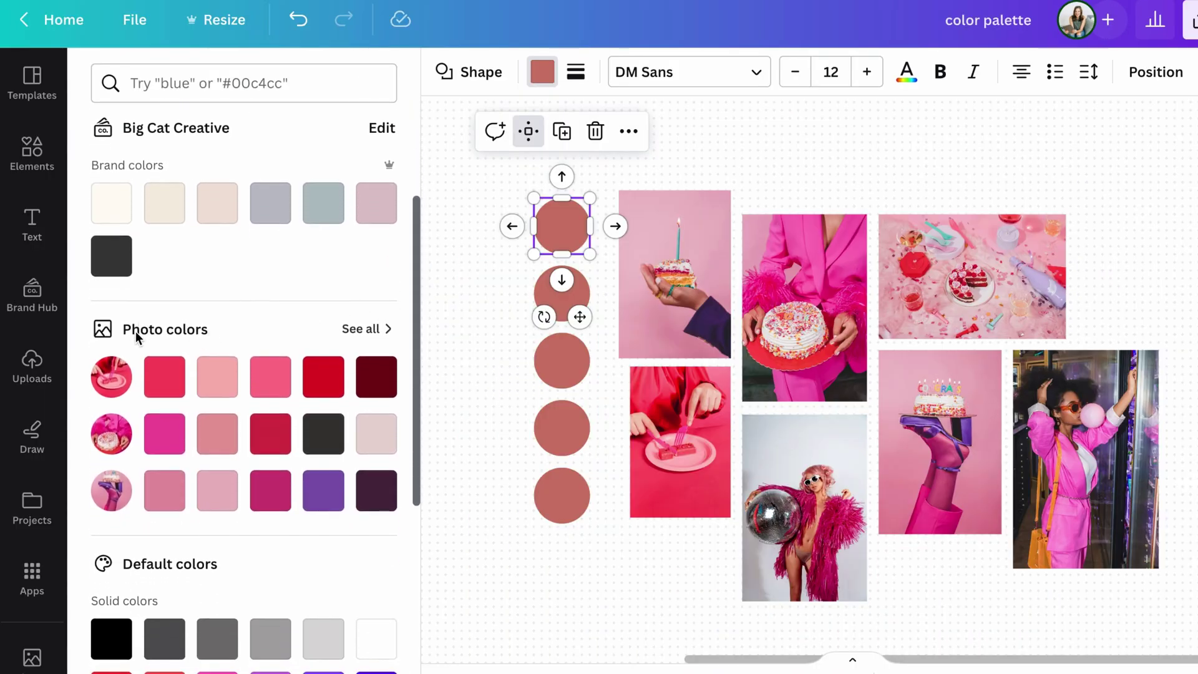
pyautogui.click(355, 331)
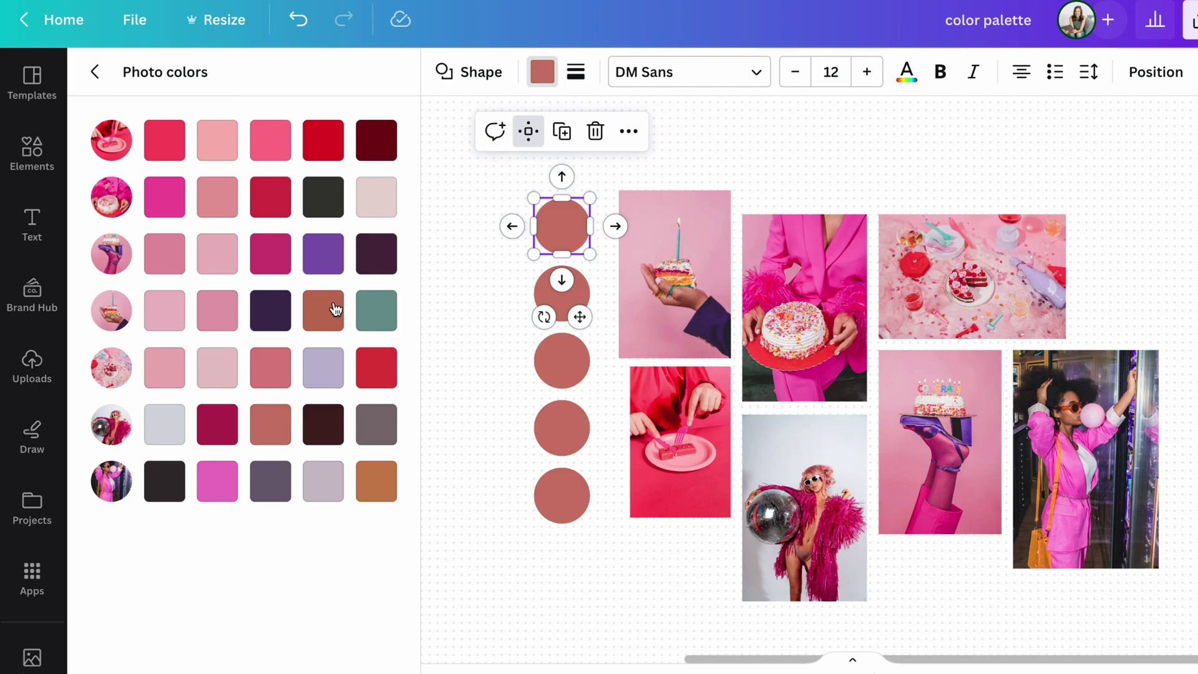
pyautogui.click(578, 503)
# Recolour the circles dark purple, magenta, teal, lavender and light pink using photo colours.
pyautogui.click(279, 319)
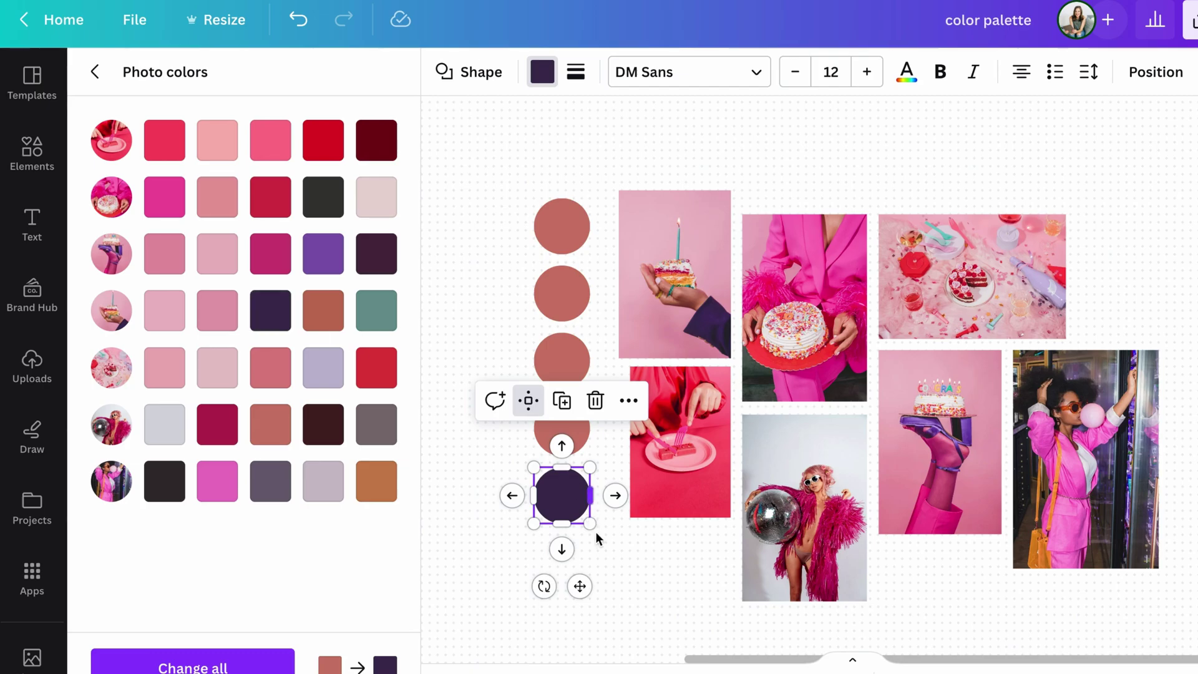
pyautogui.click(557, 296)
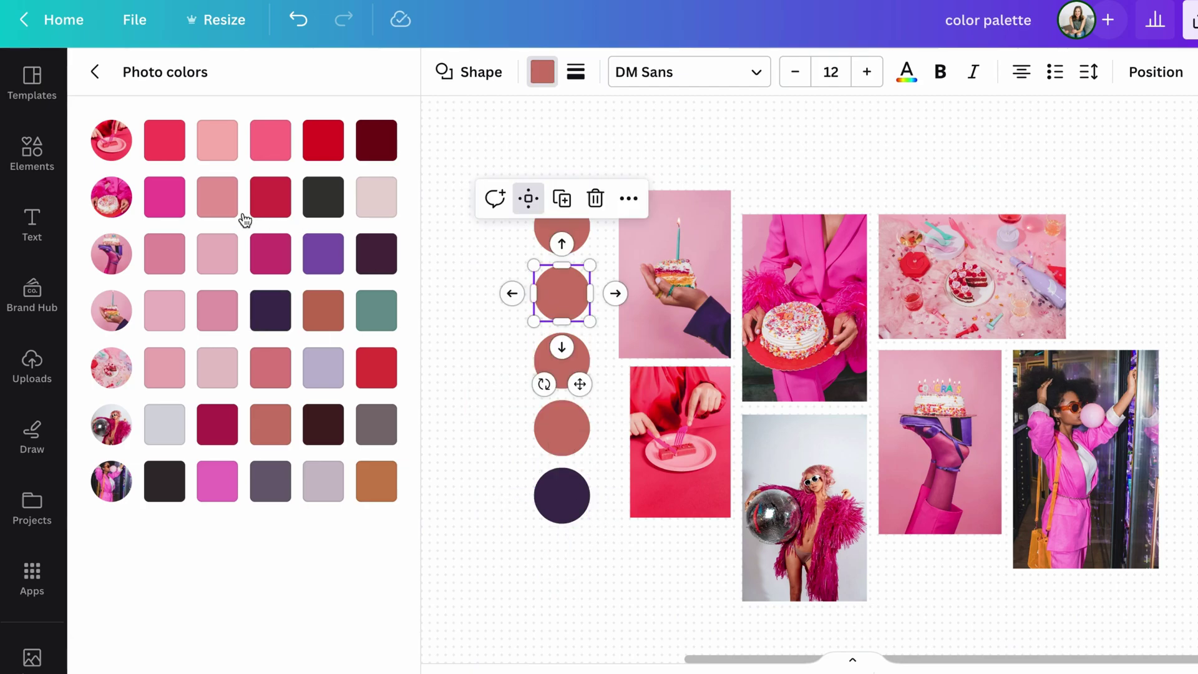
pyautogui.click(165, 198)
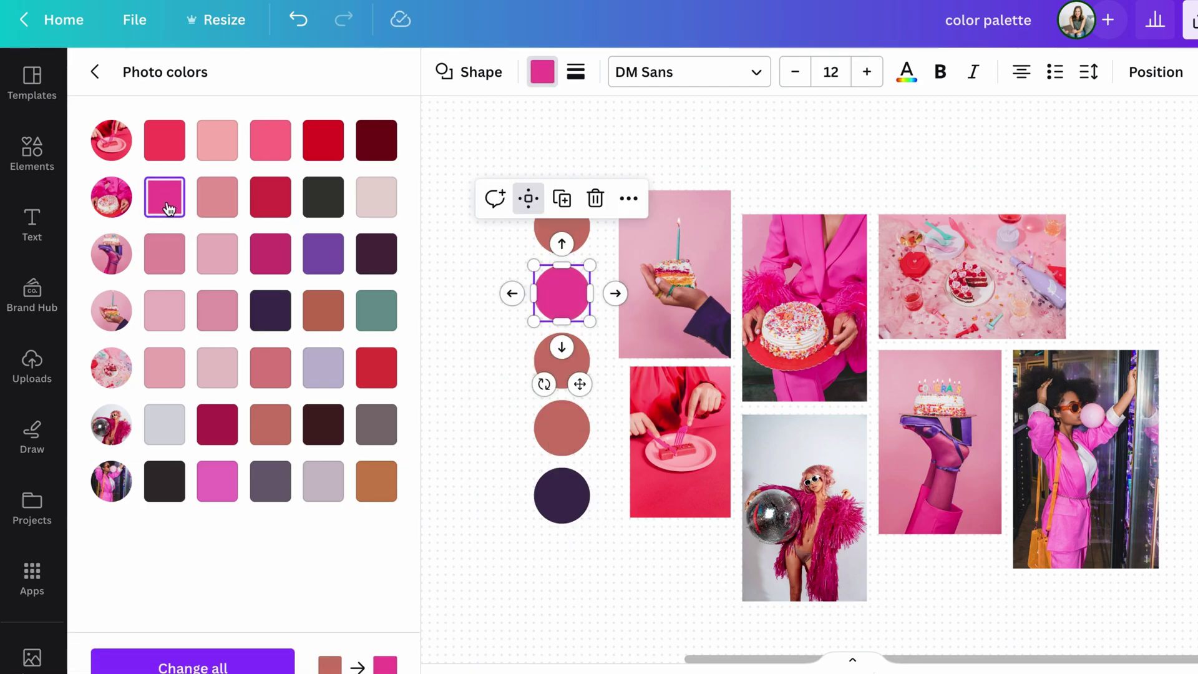
pyautogui.click(482, 335)
pyautogui.click(562, 360)
pyautogui.click(380, 329)
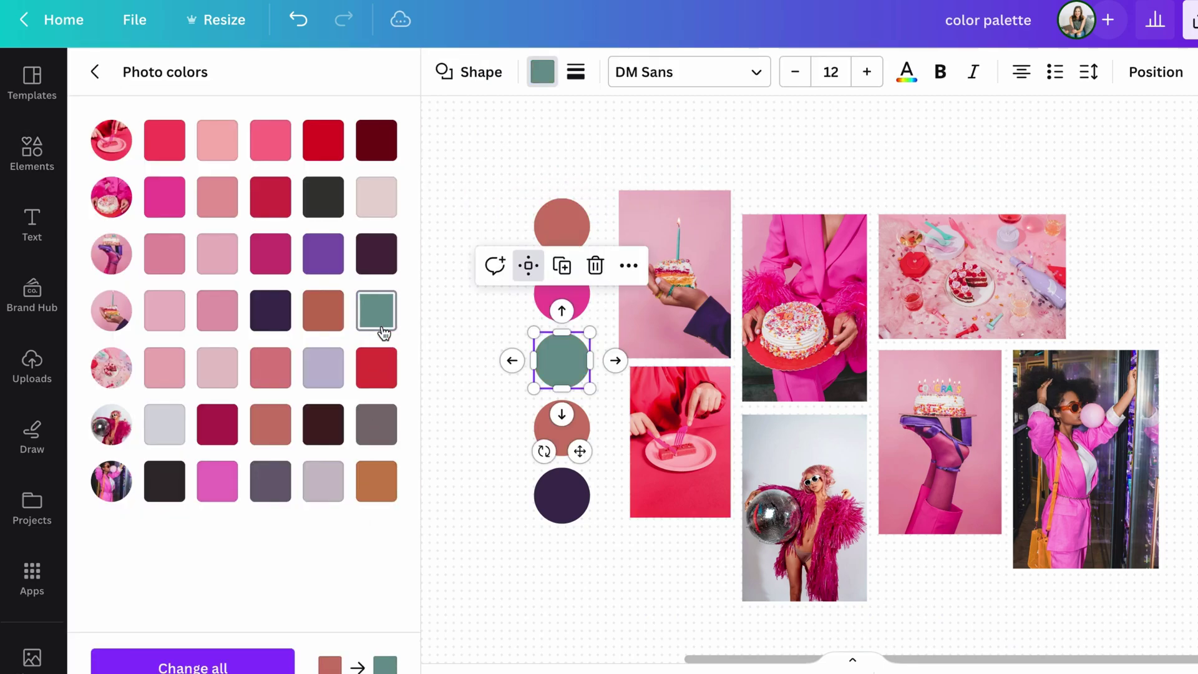
pyautogui.click(549, 430)
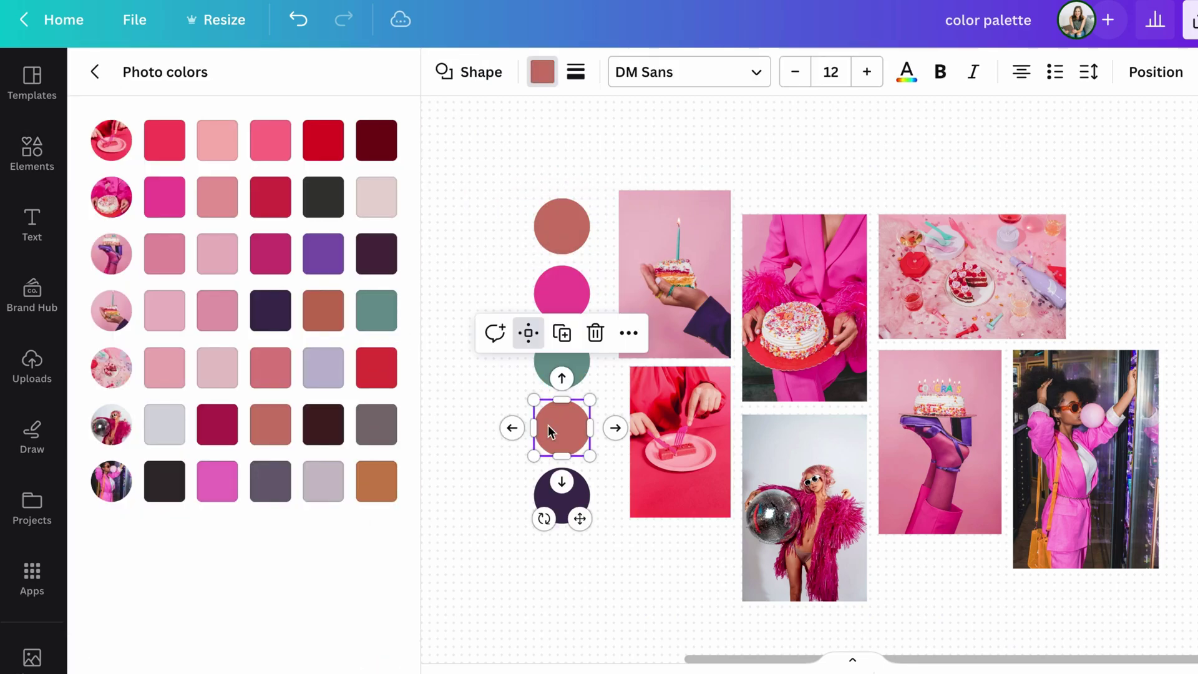
pyautogui.click(325, 372)
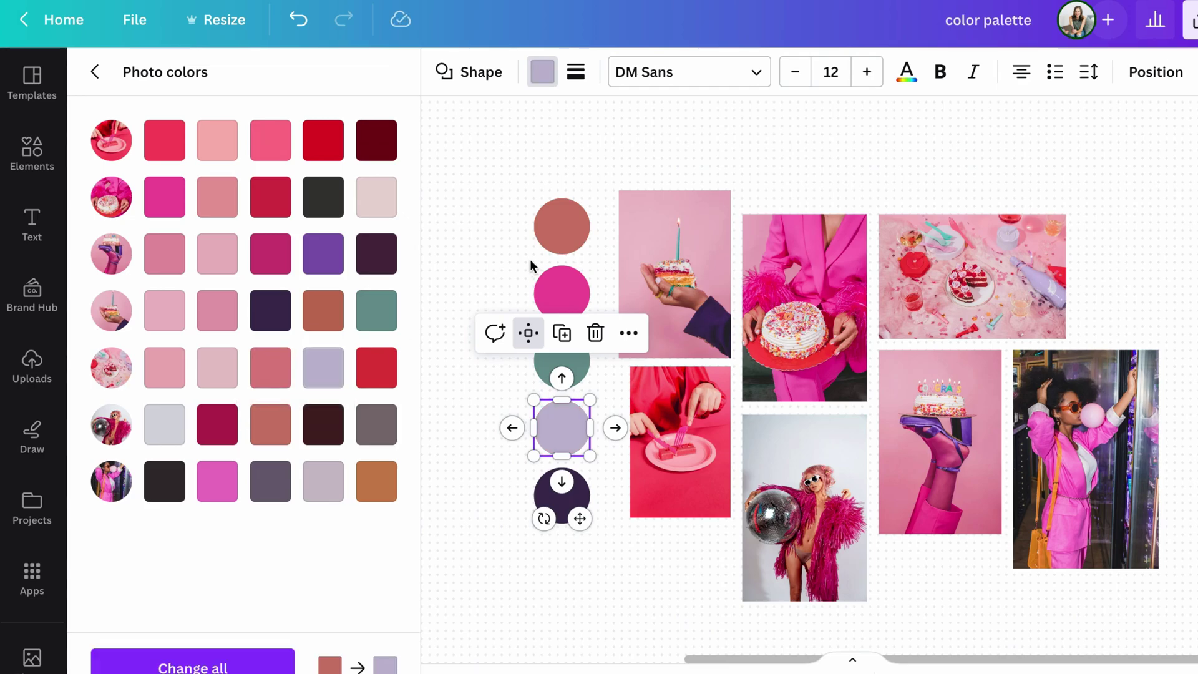
pyautogui.click(575, 235)
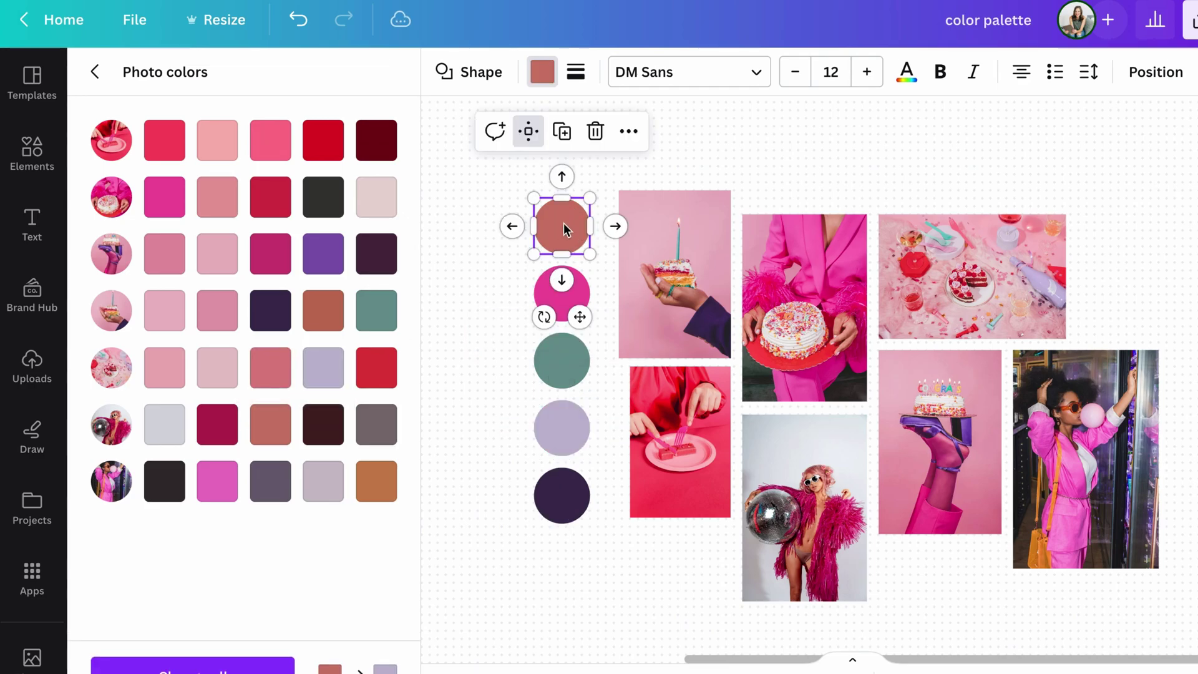
pyautogui.click(383, 201)
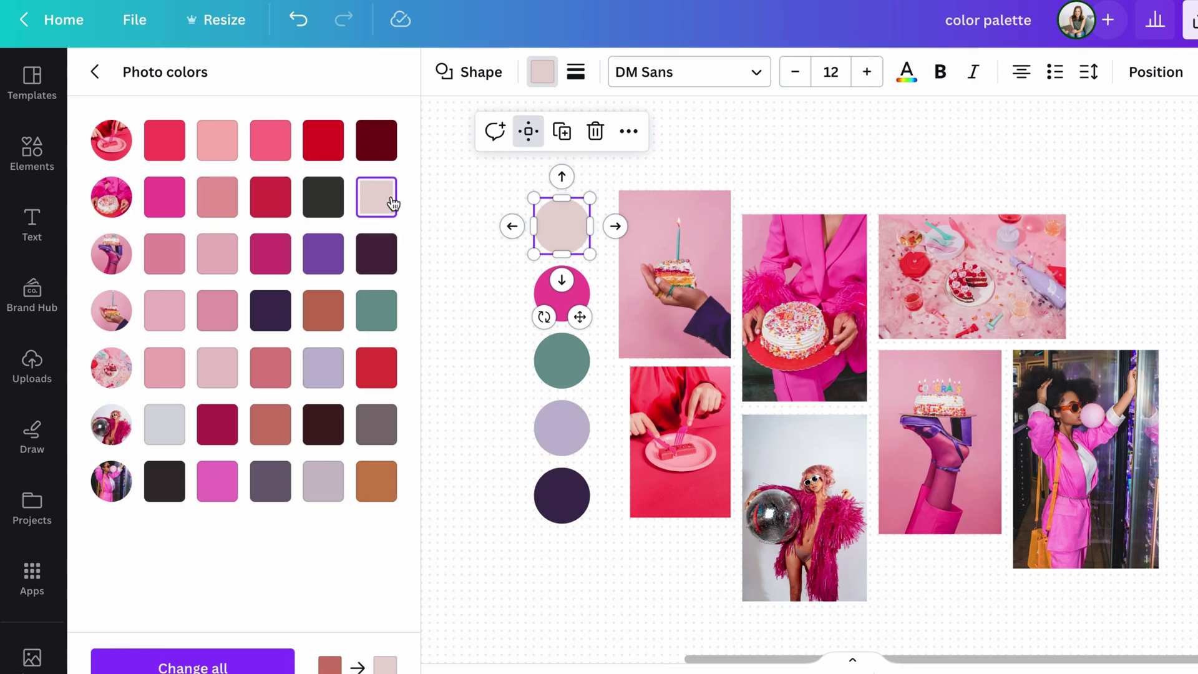
pyautogui.click(459, 312)
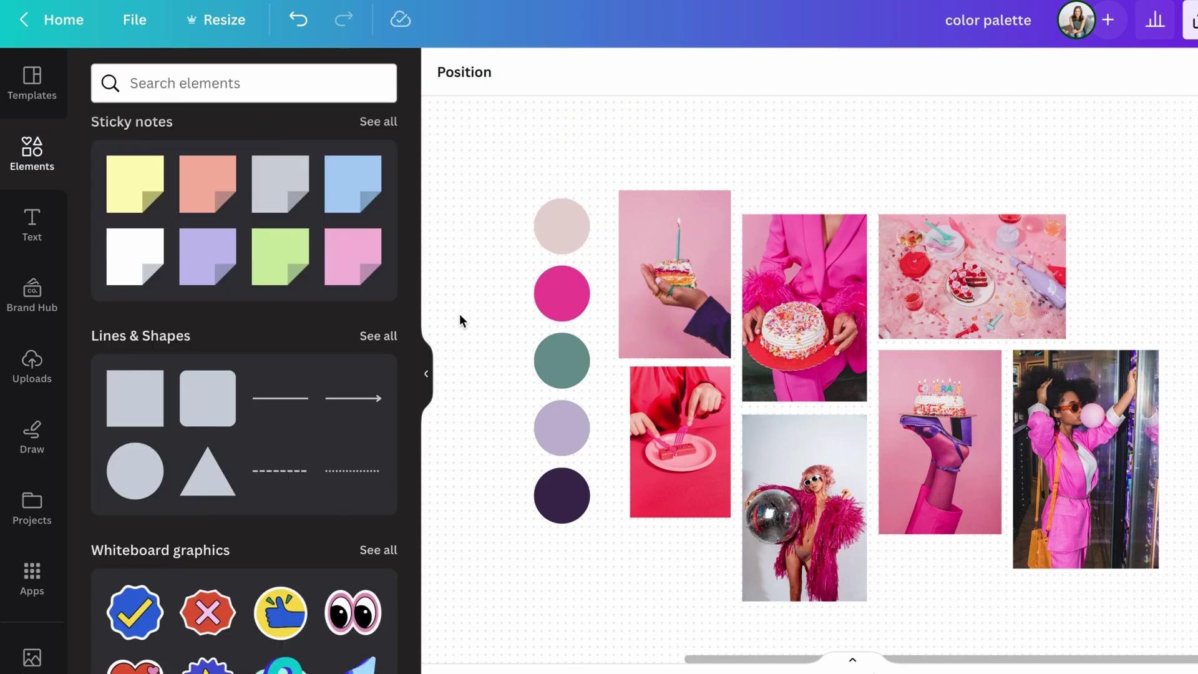
# Duplicate the five-circle column with Ctrl+D and place the copy beside the original.
pyautogui.moveTo(475, 194); pyautogui.dragTo(594, 529)
pyautogui.click(486, 269)
pyautogui.moveTo(508, 176); pyautogui.dragTo(591, 559)
pyautogui.hscroll(-1, 591, 554)
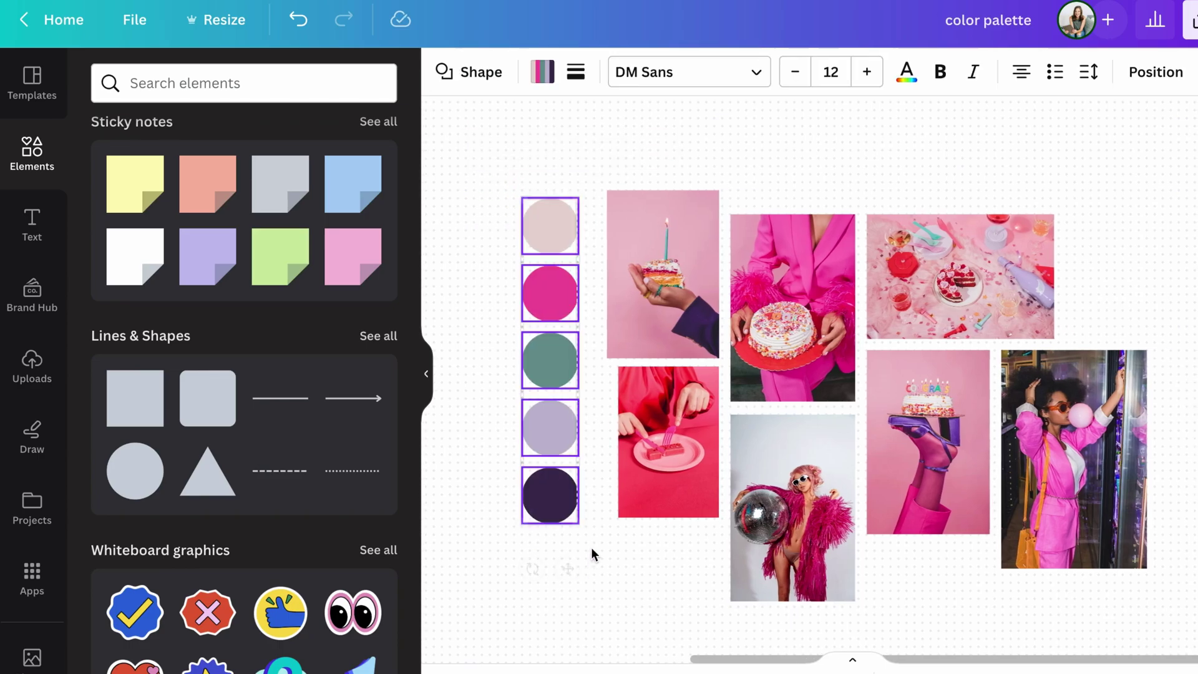
pyautogui.moveTo(522, 223); pyautogui.dragTo(609, 576)
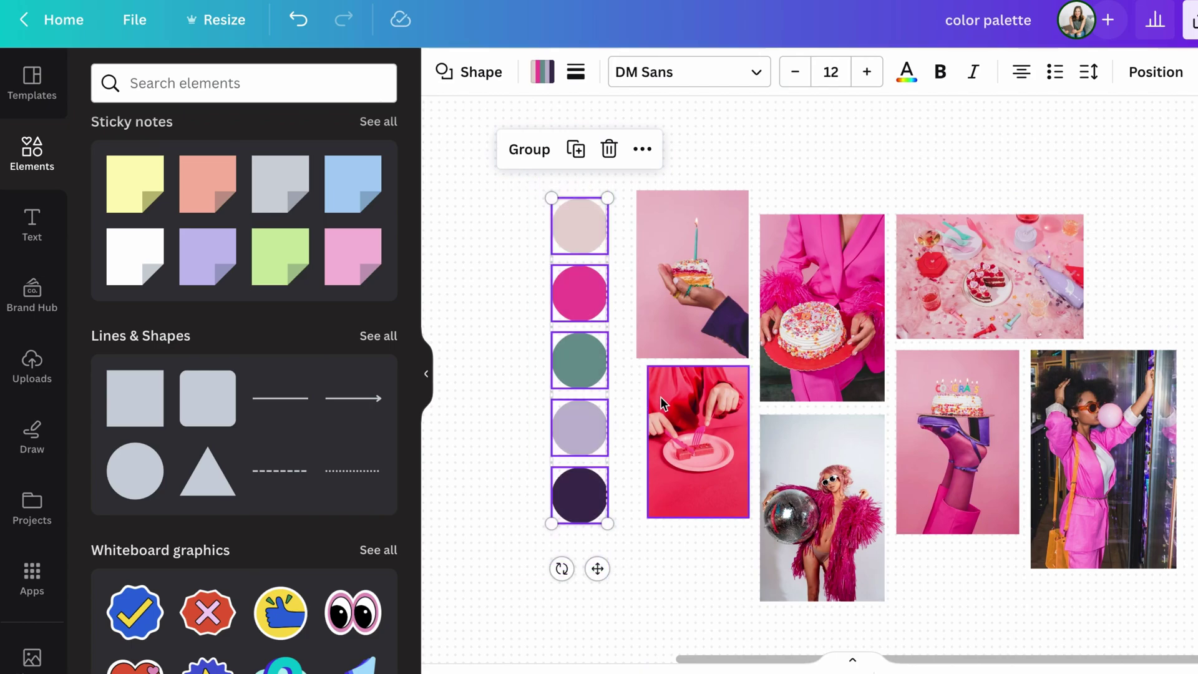
pyautogui.hscroll(-3, 660, 396)
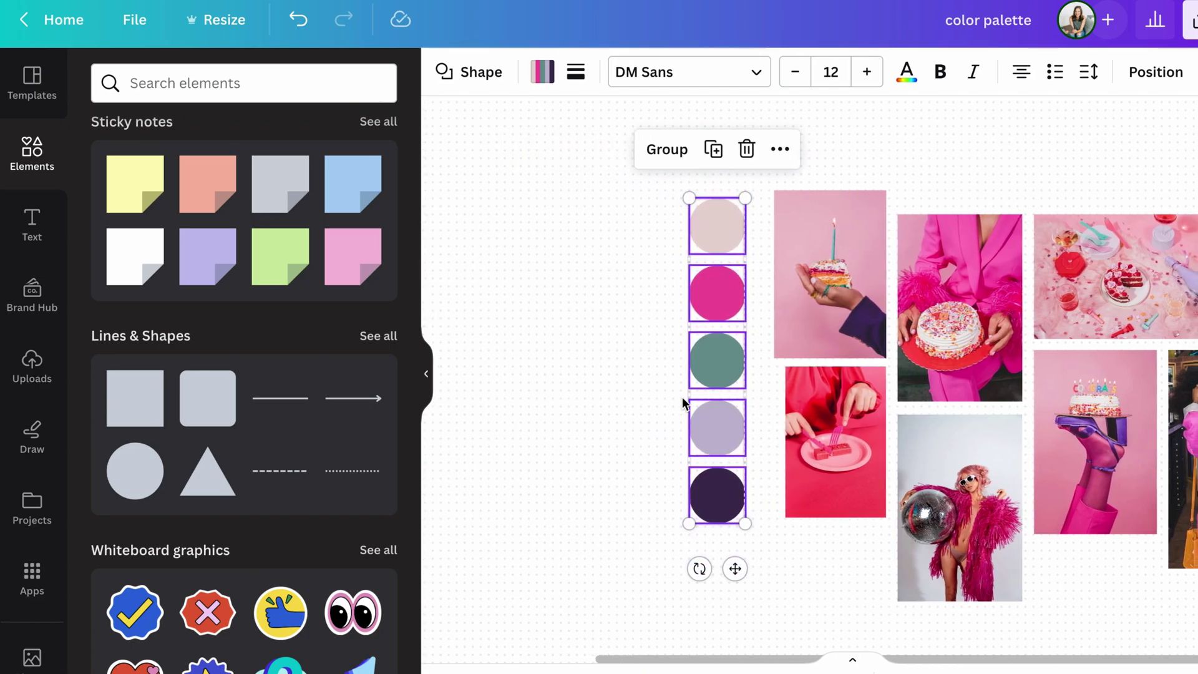
pyautogui.hscroll(4, 680, 398)
pyautogui.hscroll(-3, 683, 403)
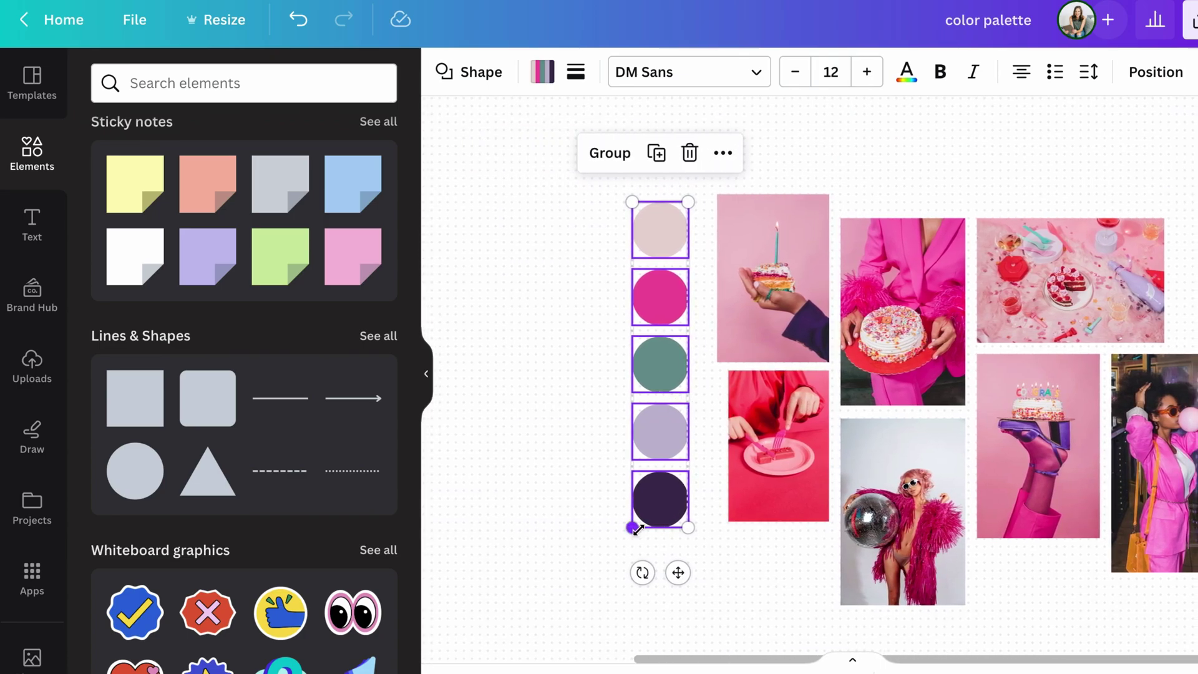
pyautogui.hotkey('ctrl', 'd')
pyautogui.moveTo(846, 247); pyautogui.dragTo(585, 234)
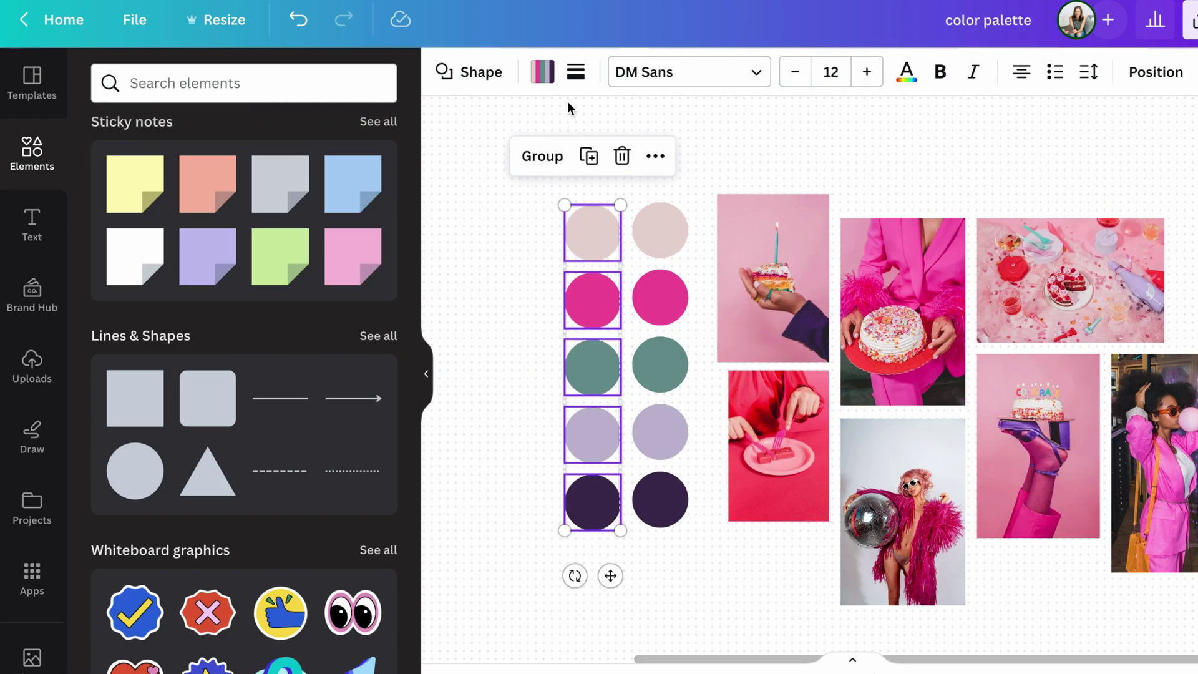
# Show the full set of photo colours in the circles' fill colour panel.
pyautogui.click(543, 72)
pyautogui.scroll(-5, 207, 444)
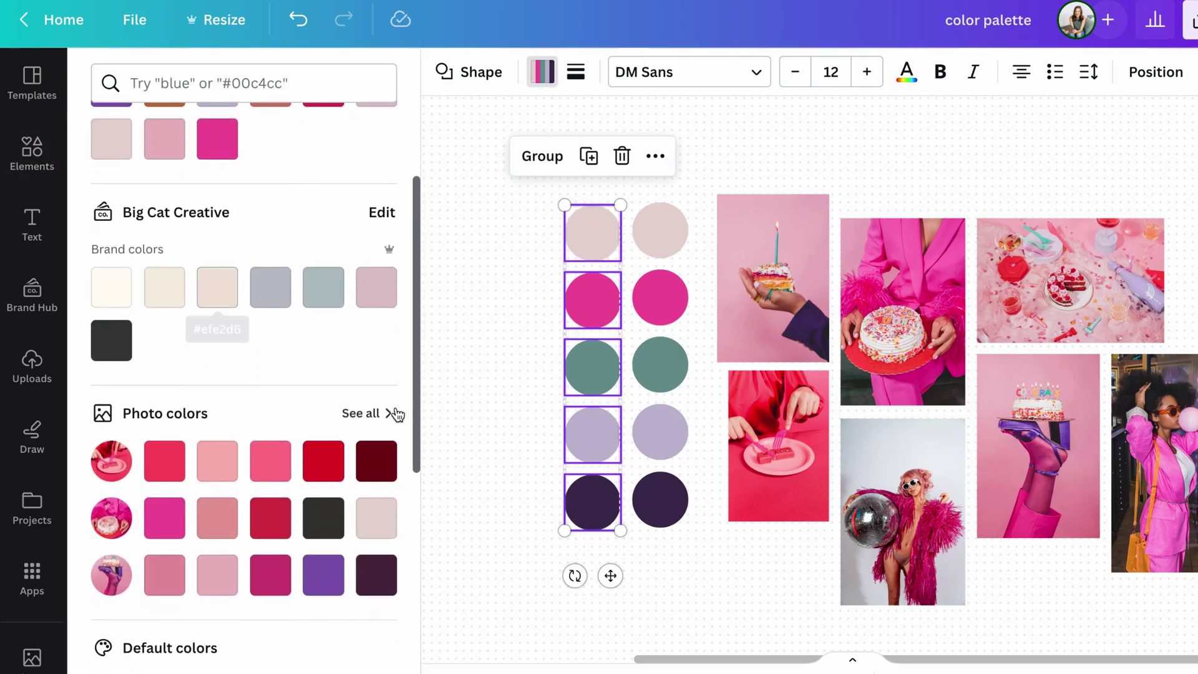
pyautogui.click(394, 411)
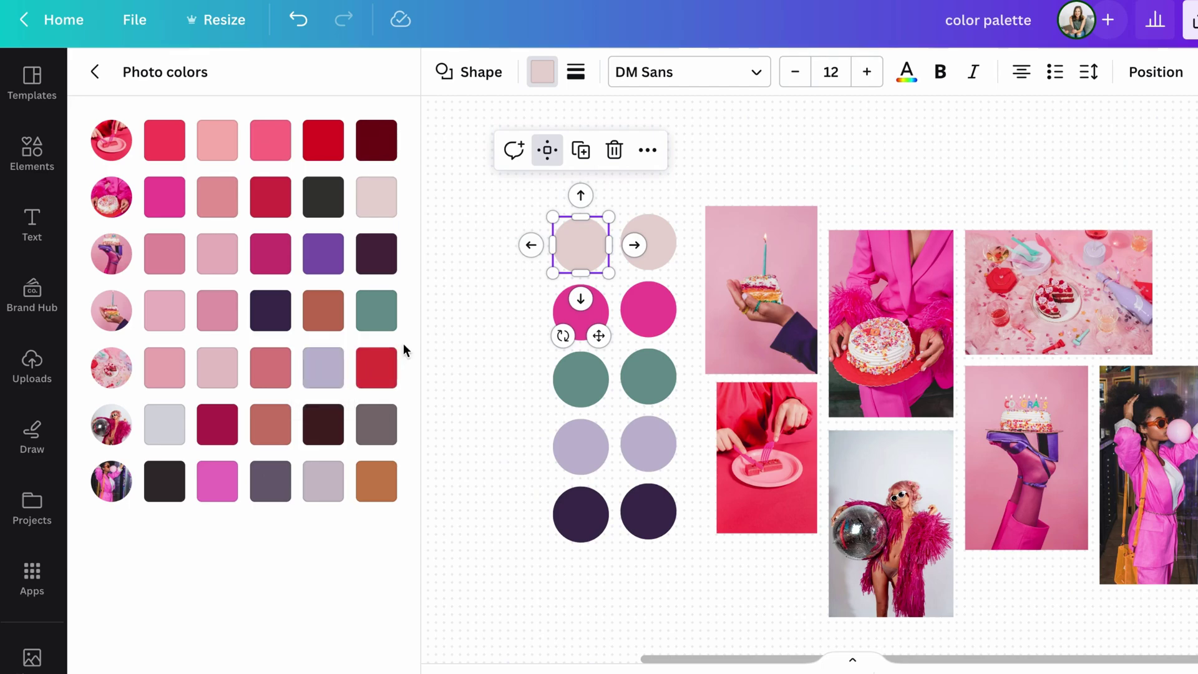
# Recolour the copied column's lower four circles raspberry, red, orange and maroon.
pyautogui.click(586, 312)
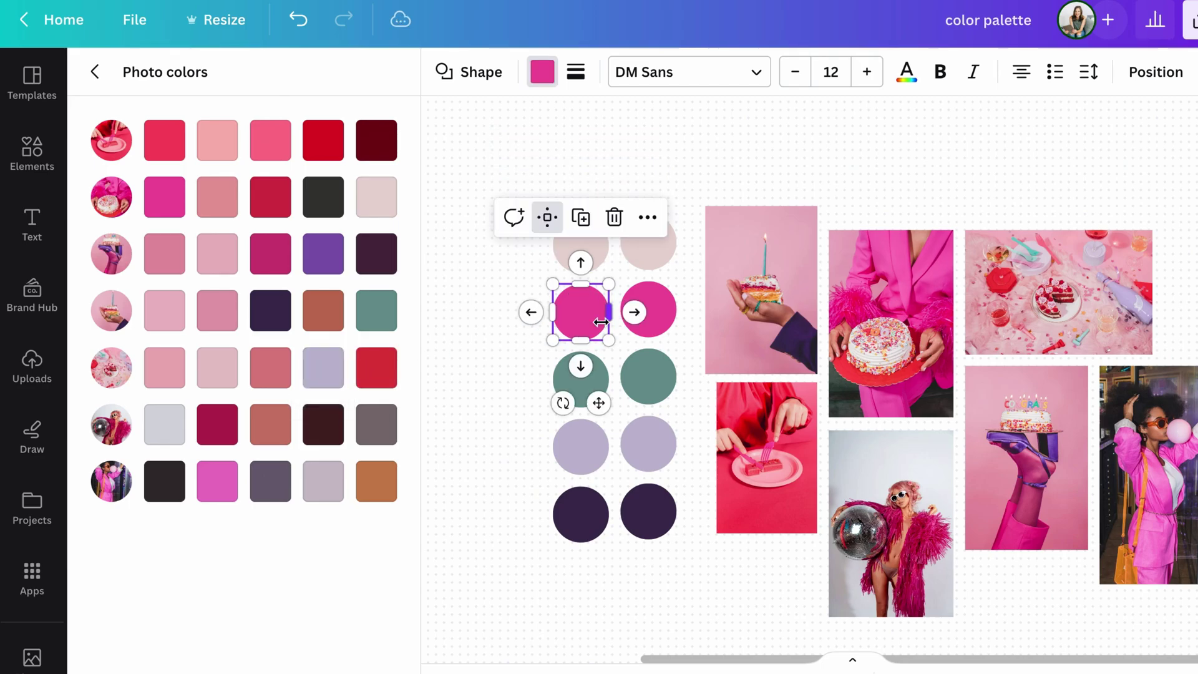
pyautogui.click(278, 258)
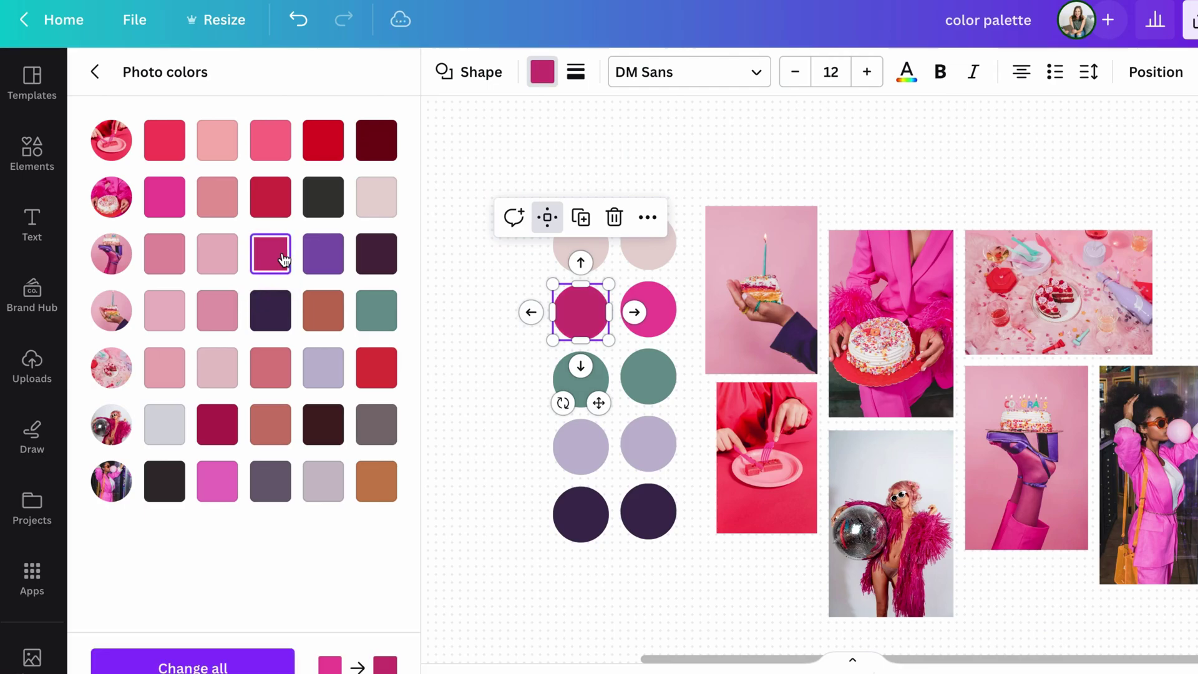
pyautogui.click(603, 376)
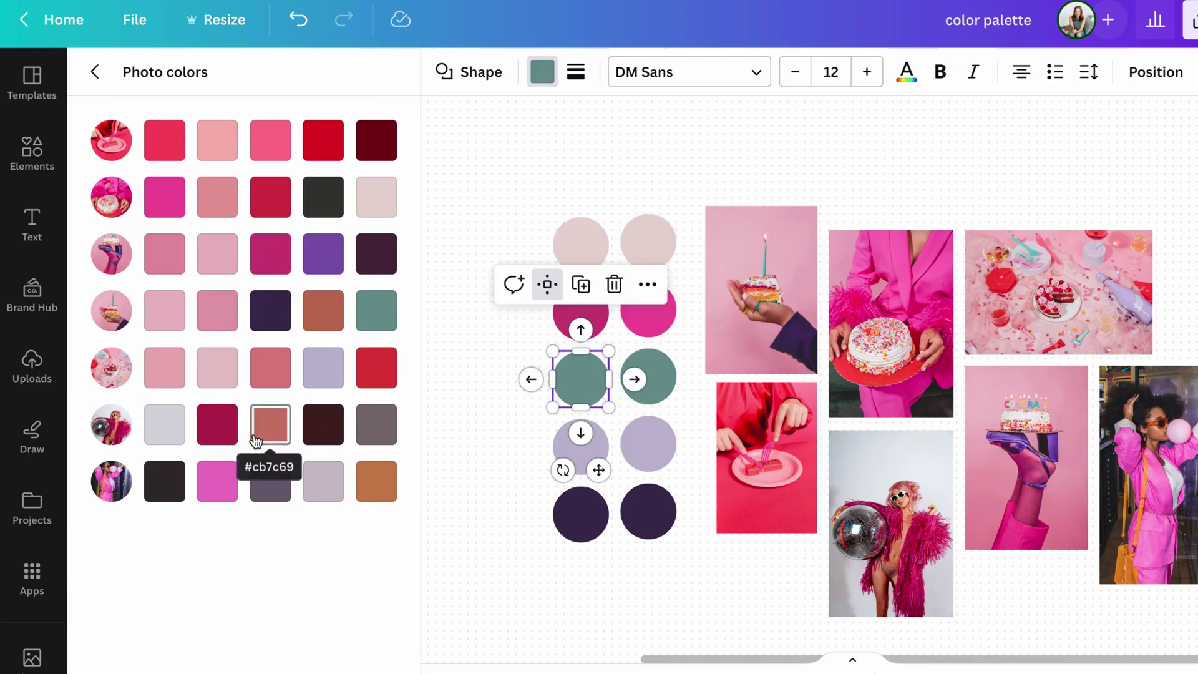
pyautogui.click(164, 142)
pyautogui.click(603, 447)
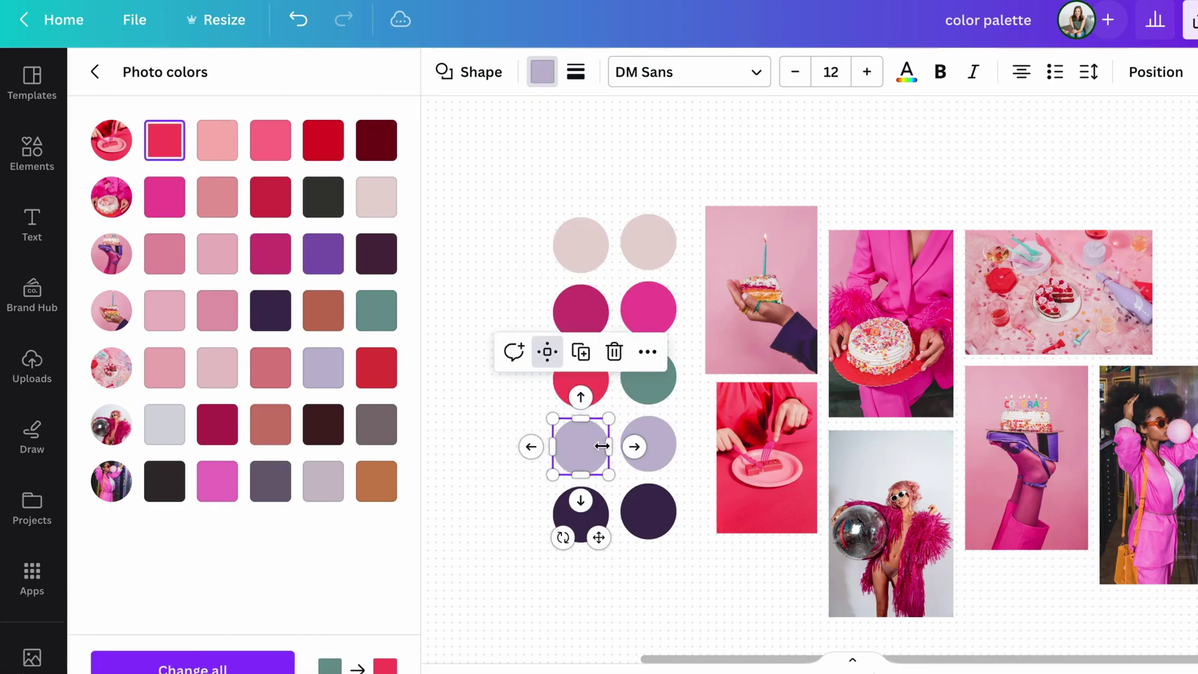
pyautogui.click(382, 490)
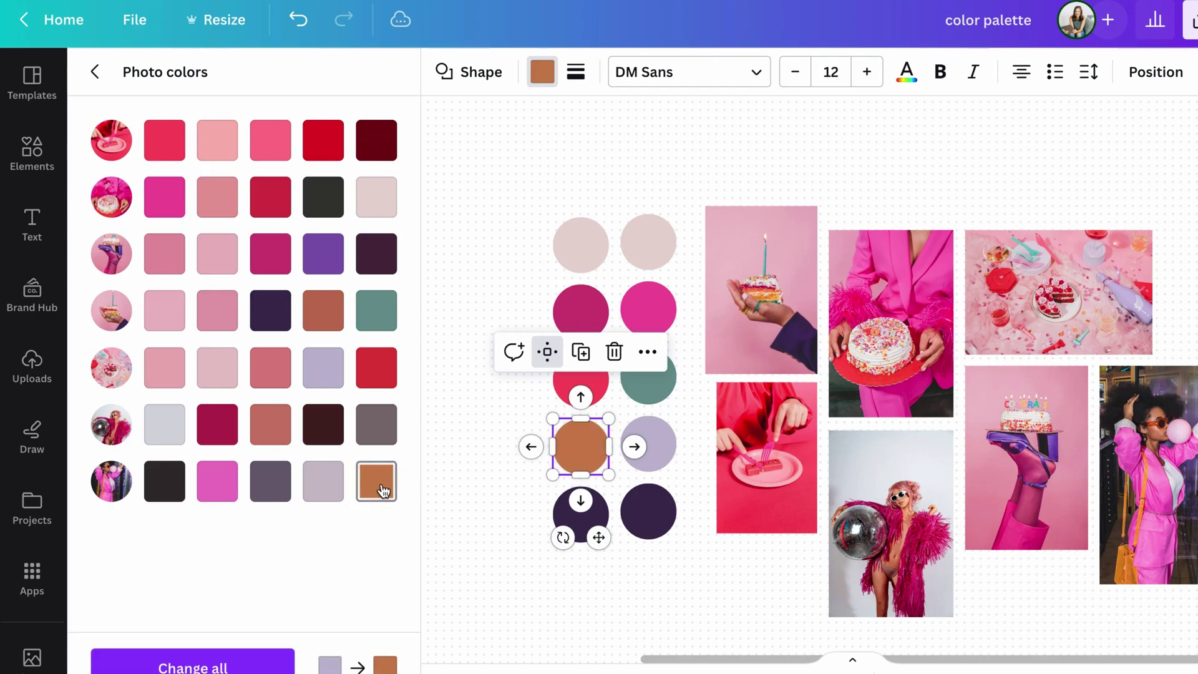
pyautogui.click(580, 511)
pyautogui.click(376, 140)
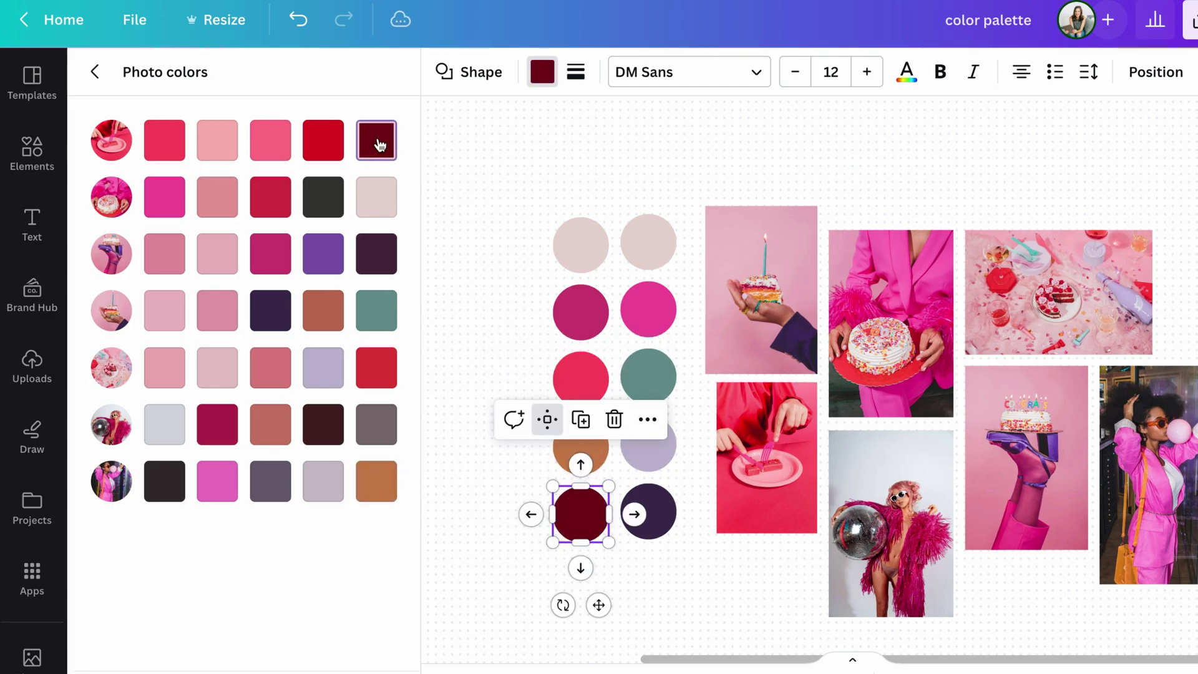
pyautogui.click(459, 208)
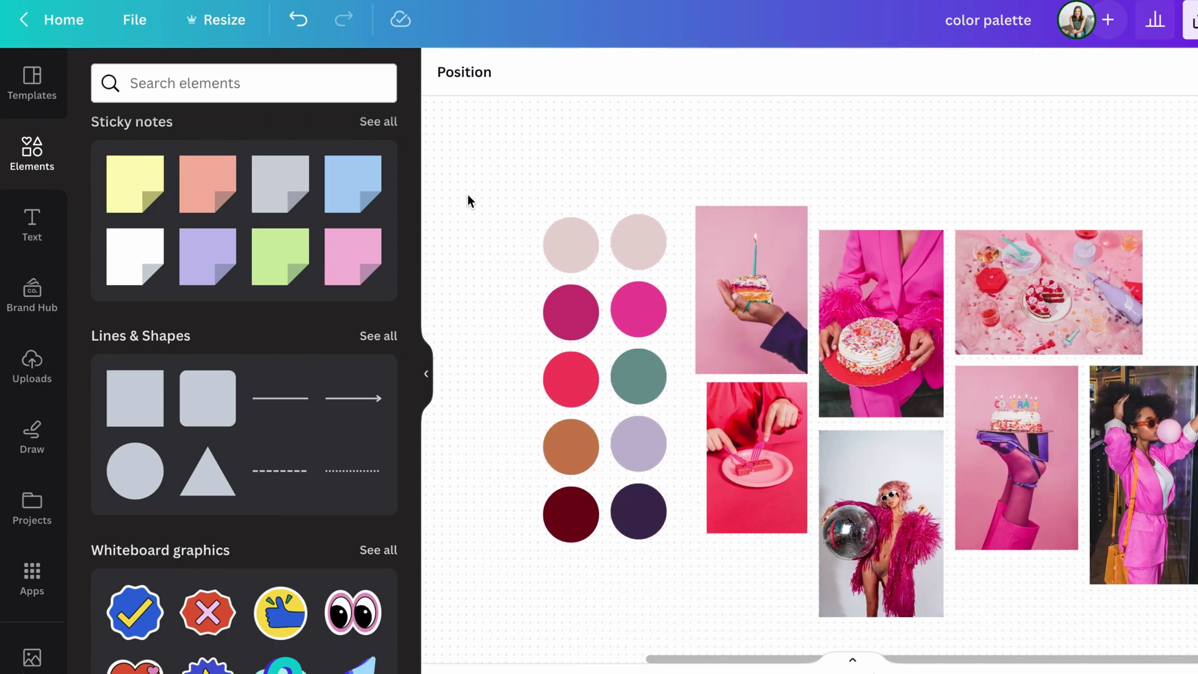
pyautogui.moveTo(467, 194); pyautogui.dragTo(564, 555)
pyautogui.click(648, 569)
# Move the original pastel circle column away past the photos.
pyautogui.hscroll(2, 646, 569)
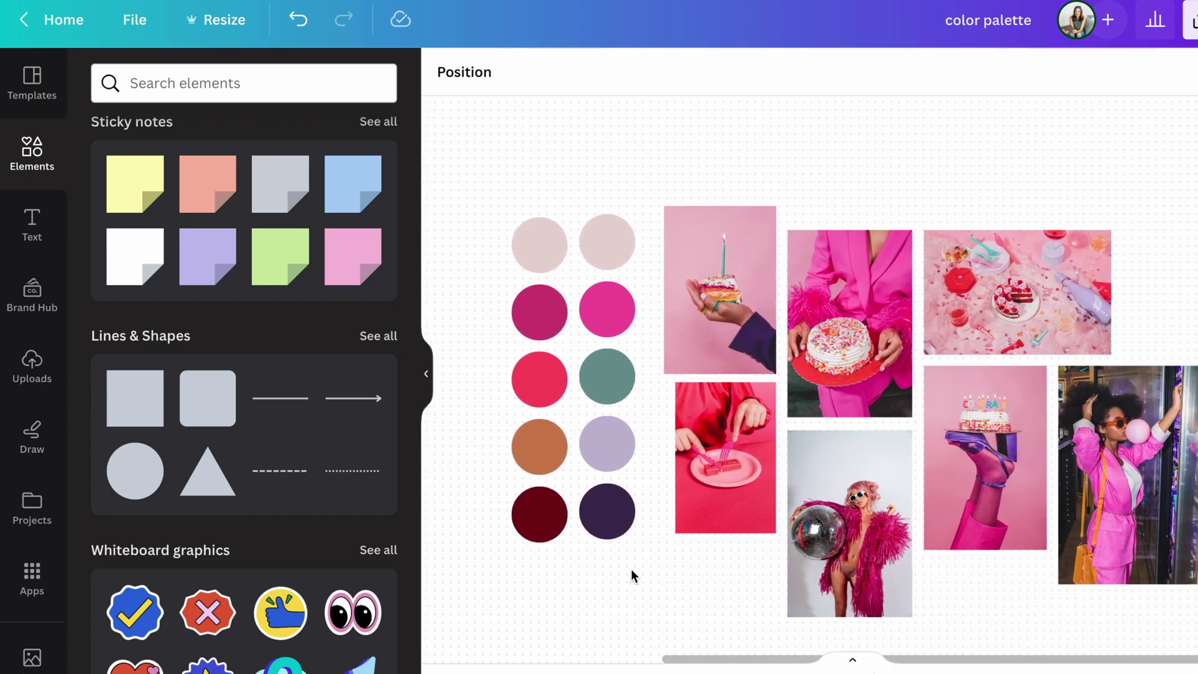
pyautogui.hscroll(-1, 638, 574)
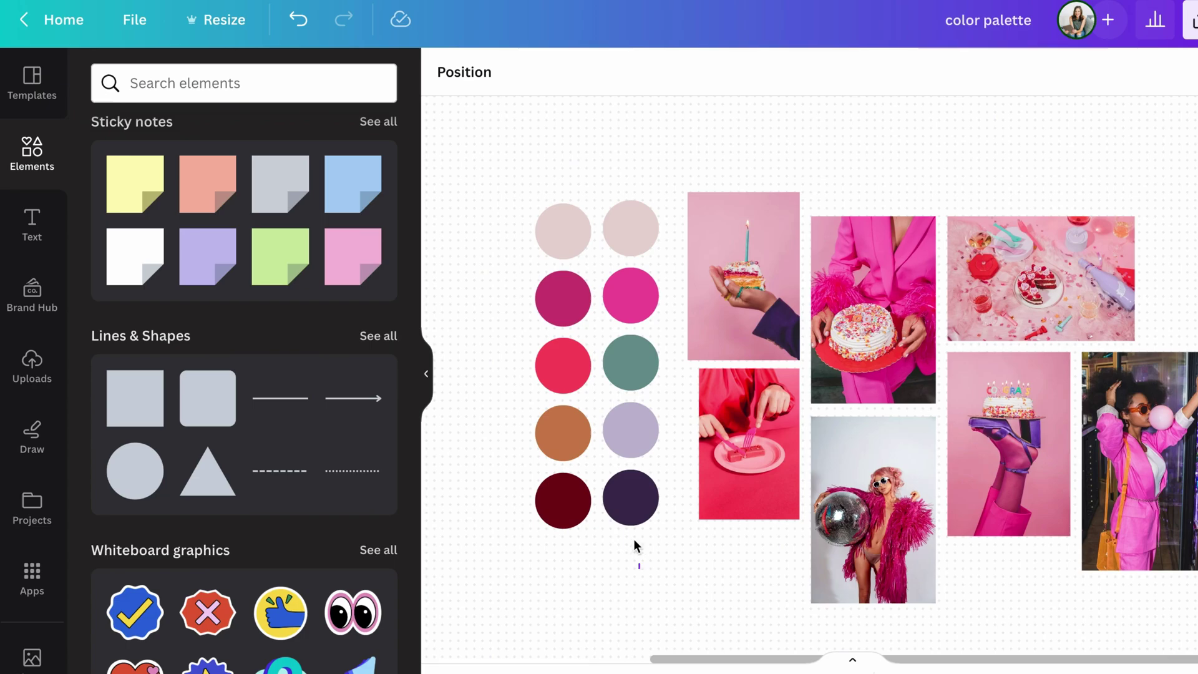
pyautogui.hscroll(1, 636, 543)
pyautogui.moveTo(504, 147); pyautogui.dragTo(658, 590)
pyautogui.click(654, 596)
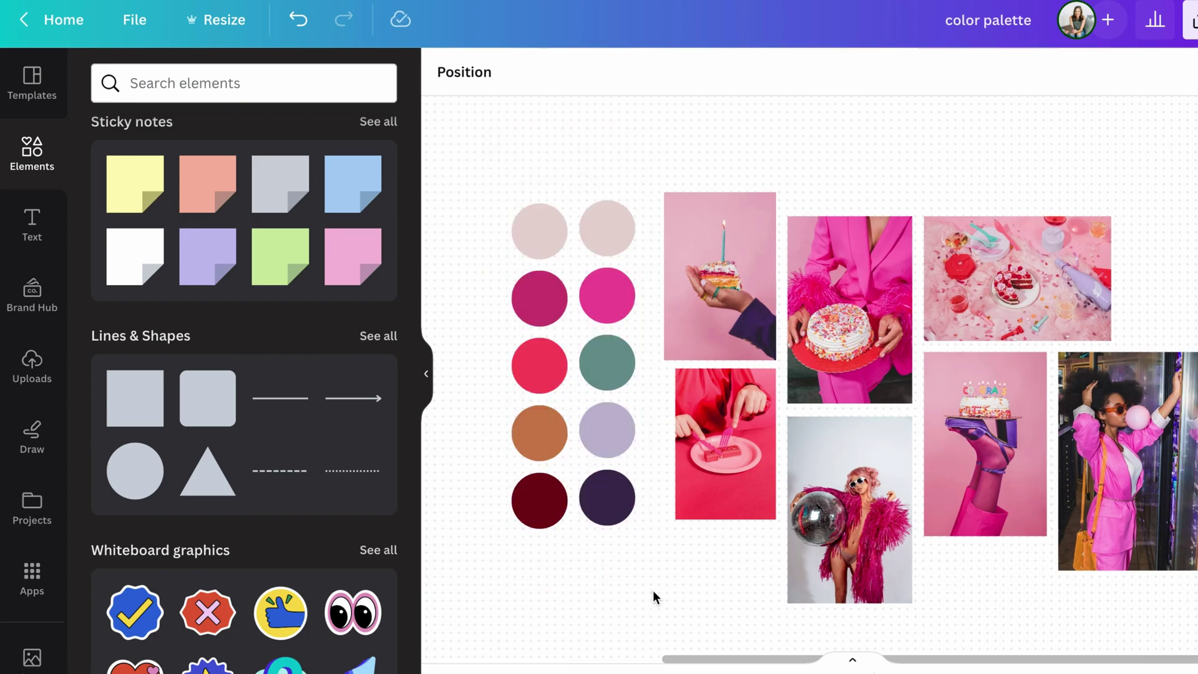
pyautogui.hscroll(-1, 653, 590)
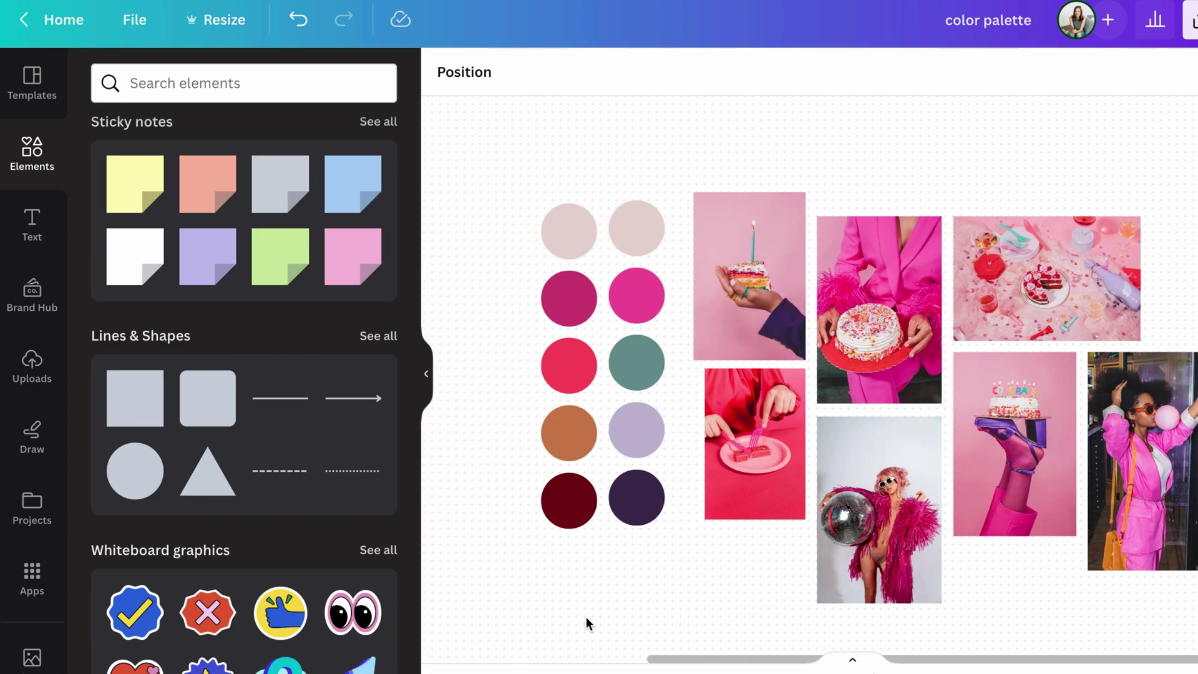
pyautogui.scroll(-2, 605, 546)
pyautogui.scroll(3, 605, 546)
pyautogui.hscroll(-3, 601, 571)
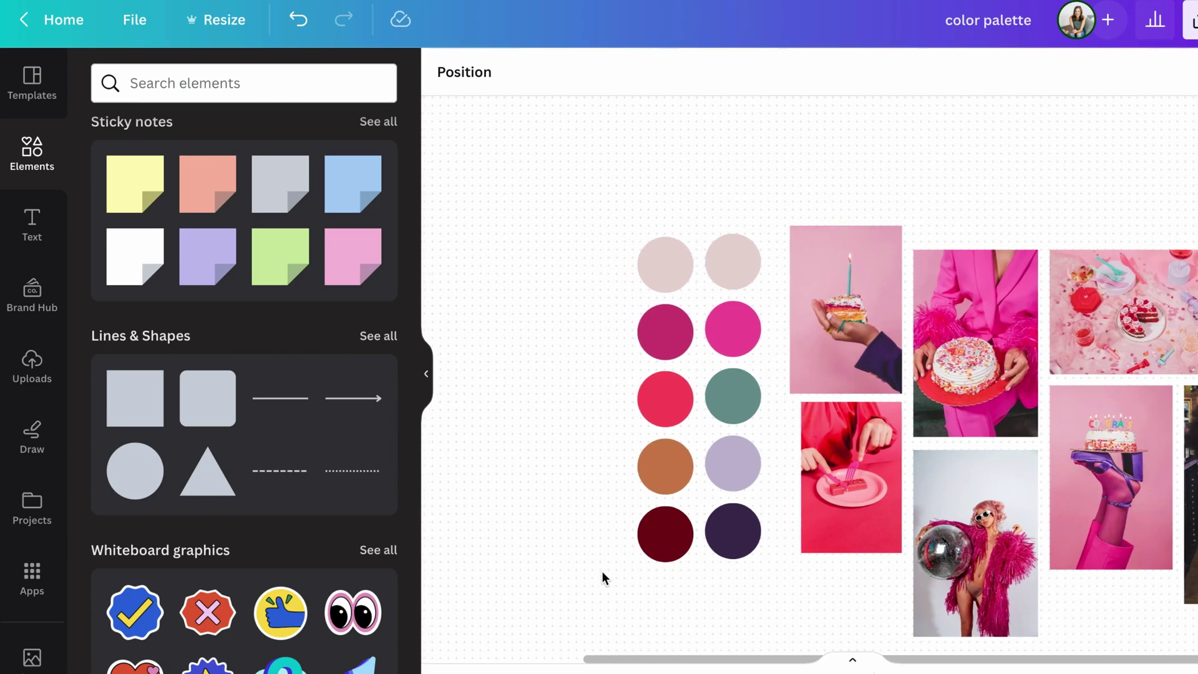
pyautogui.hscroll(5, 602, 571)
pyautogui.scroll(-1, 602, 571)
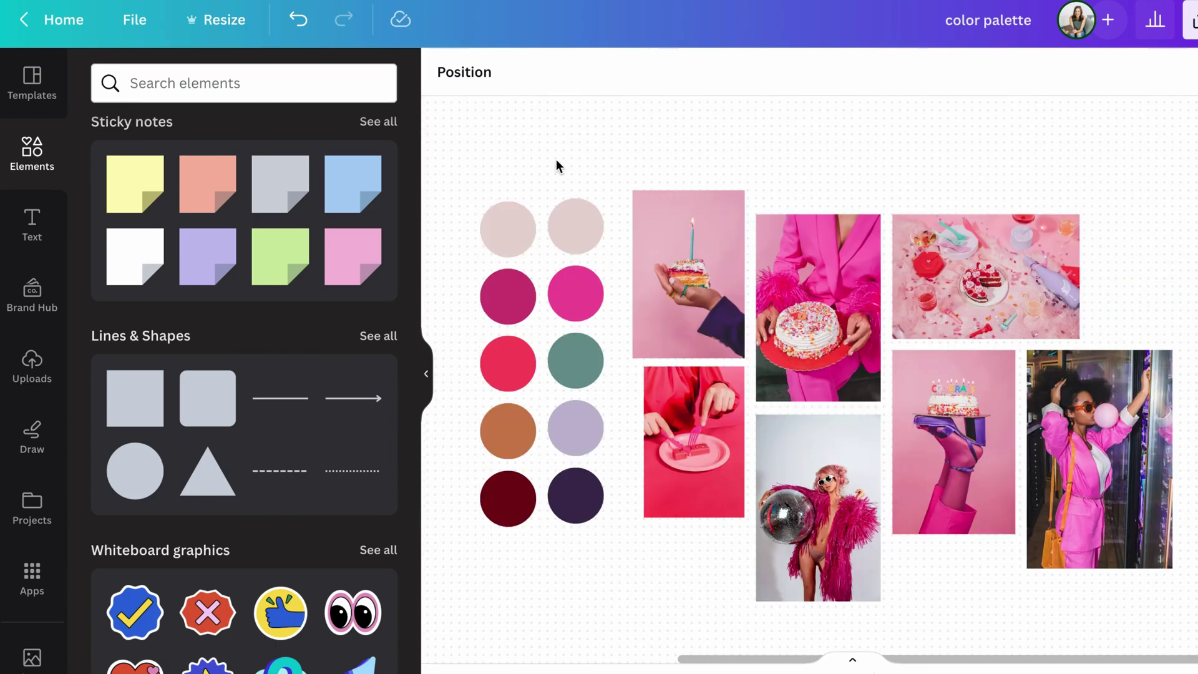
pyautogui.moveTo(556, 166); pyautogui.dragTo(599, 528)
pyautogui.moveTo(577, 223); pyautogui.dragTo(1195, 156)
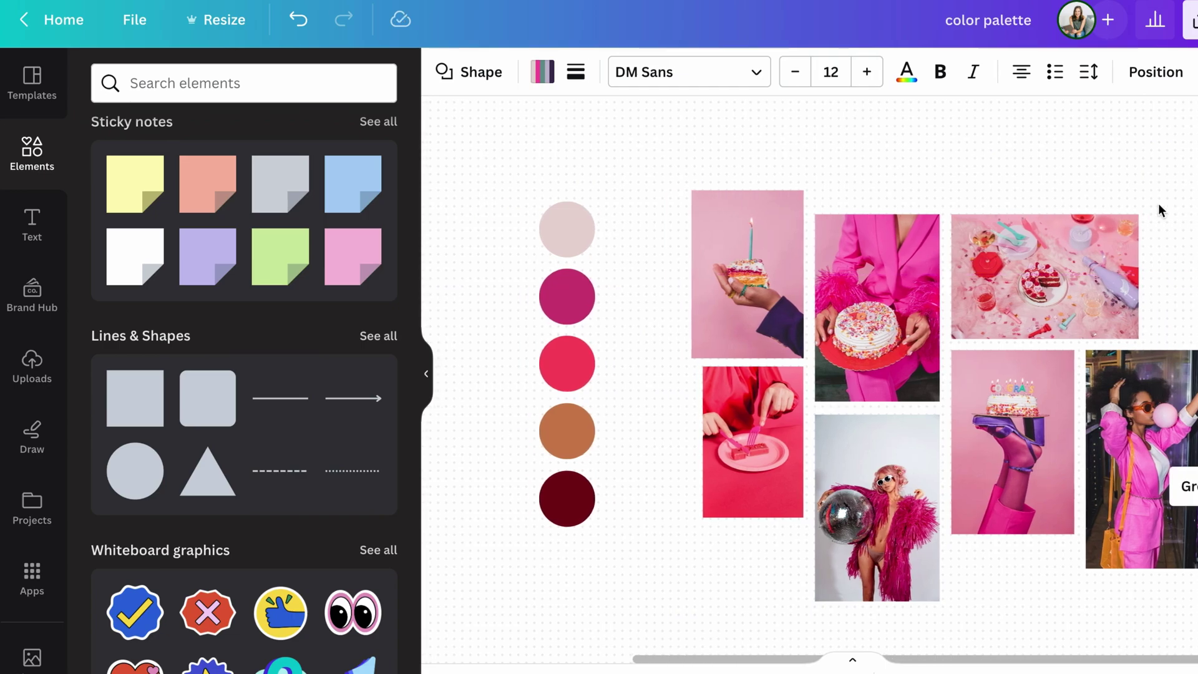
# Nudge the remaining five-circle palette column slightly right beside the collage.
pyautogui.hscroll(-1, 1161, 210)
pyautogui.moveTo(522, 187); pyautogui.dragTo(631, 586)
pyautogui.moveTo(592, 231); pyautogui.dragTo(671, 244)
pyautogui.click(589, 275)
pyautogui.scroll(-2, 589, 275)
pyautogui.hscroll(1, 589, 274)
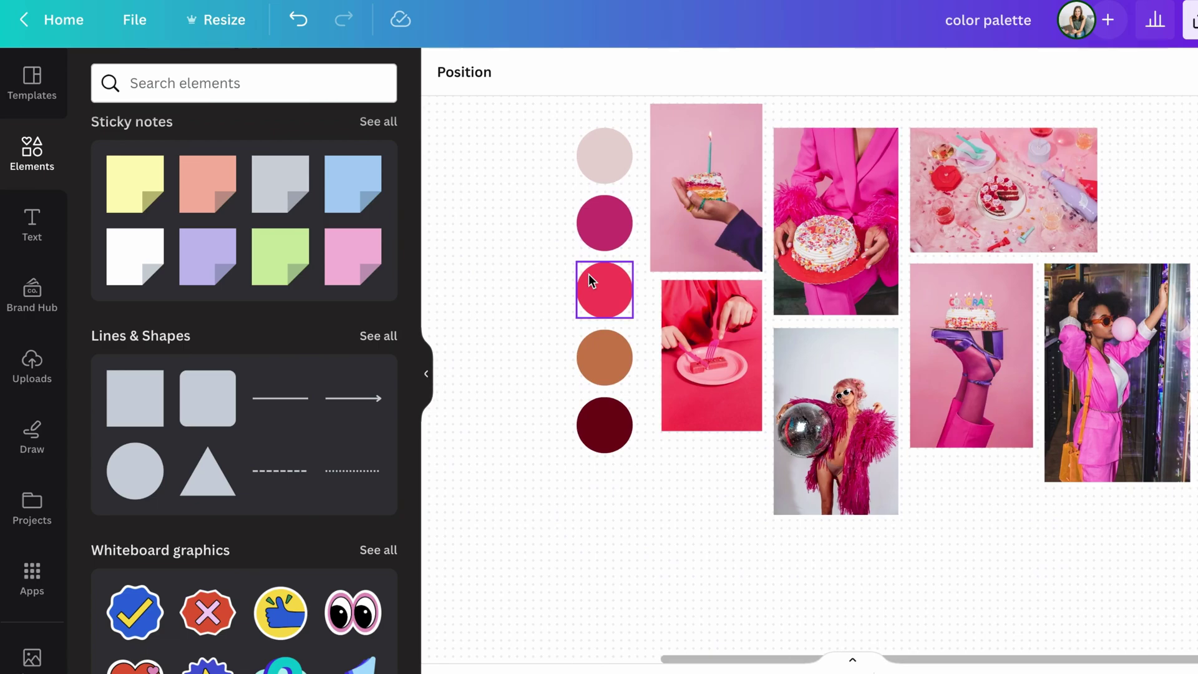
pyautogui.scroll(3, 589, 275)
pyautogui.hscroll(-1, 589, 275)
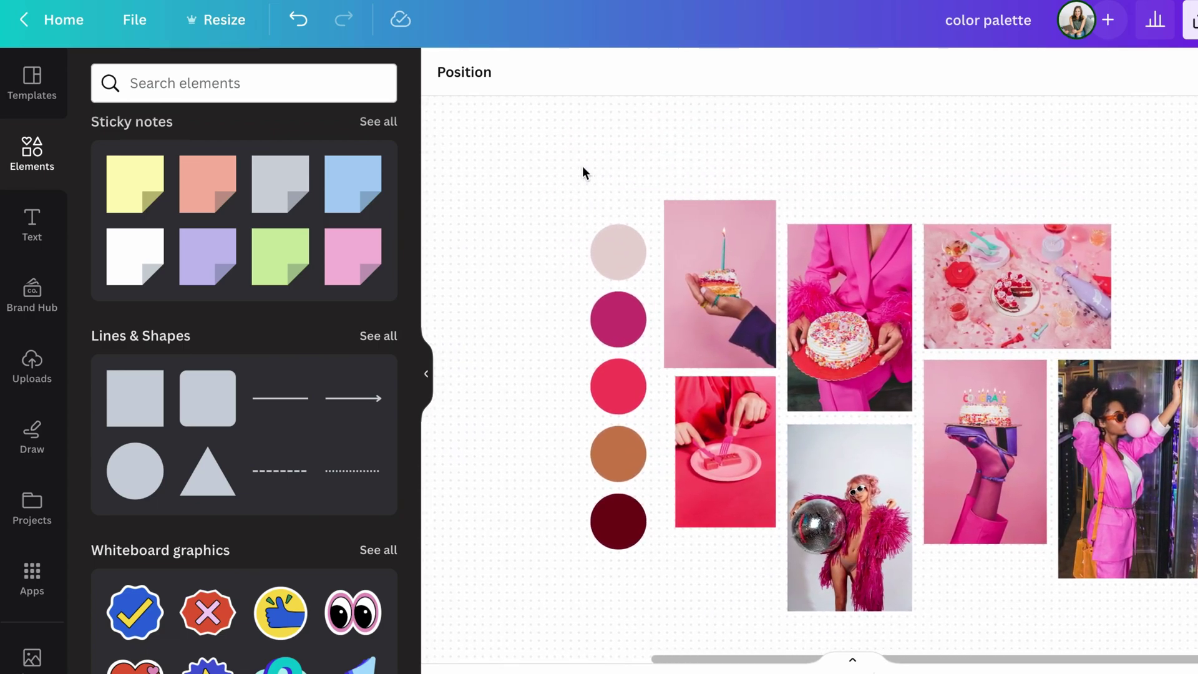
pyautogui.hscroll(2, 582, 166)
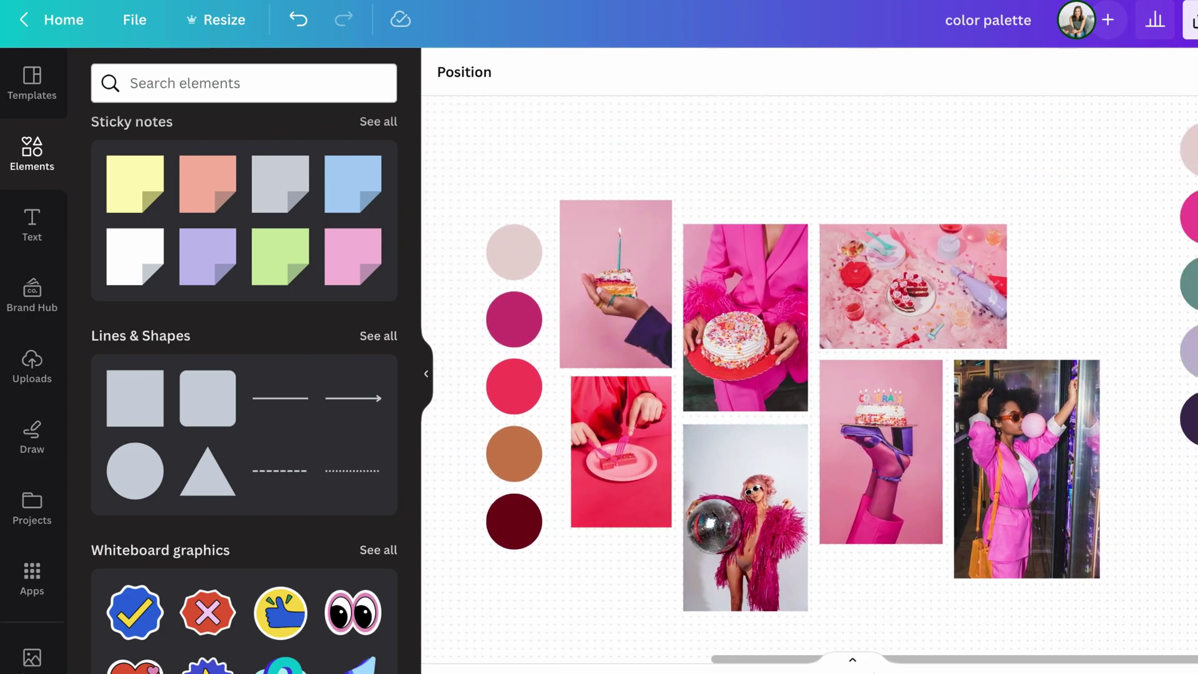
pyautogui.hscroll(-2, 980, 344)
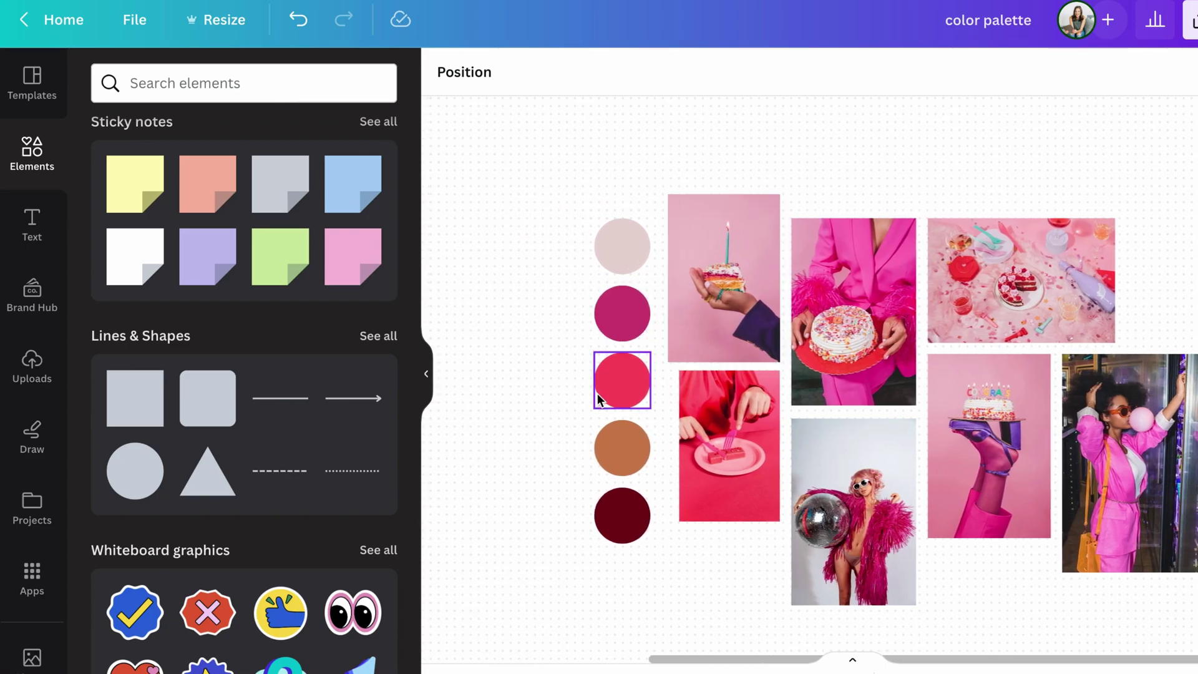
pyautogui.hscroll(5, 732, 391)
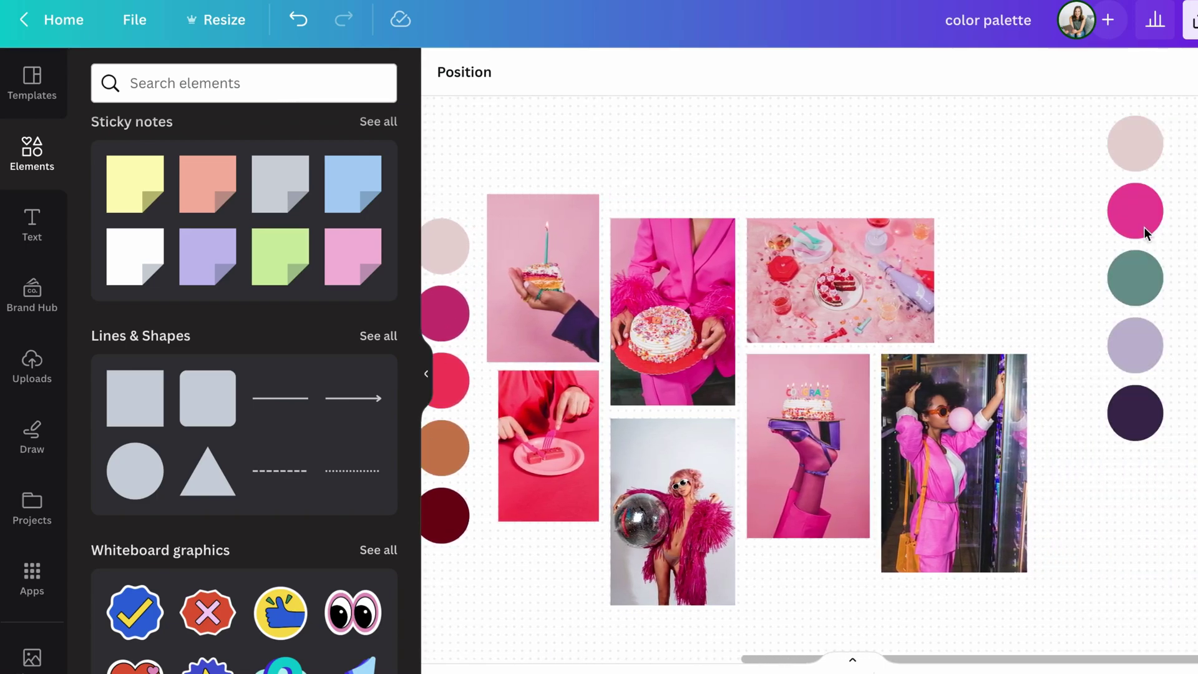
pyautogui.hscroll(-5, 1036, 324)
pyautogui.scroll(-1, 998, 258)
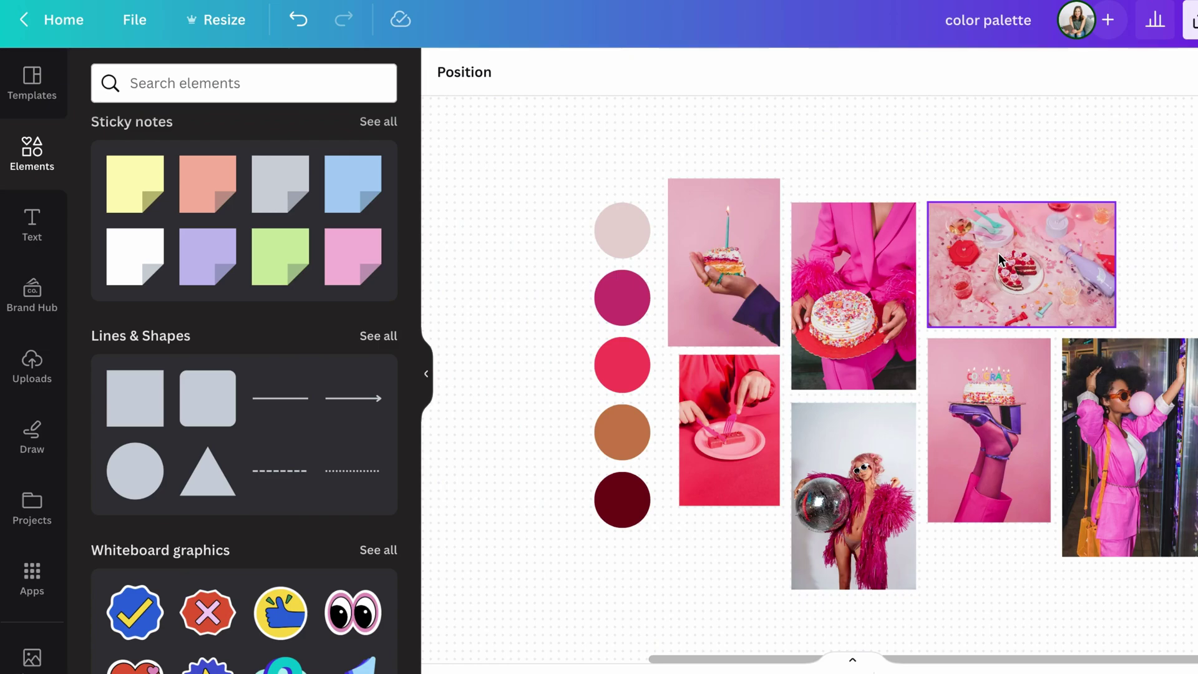
pyautogui.hscroll(1, 569, 167)
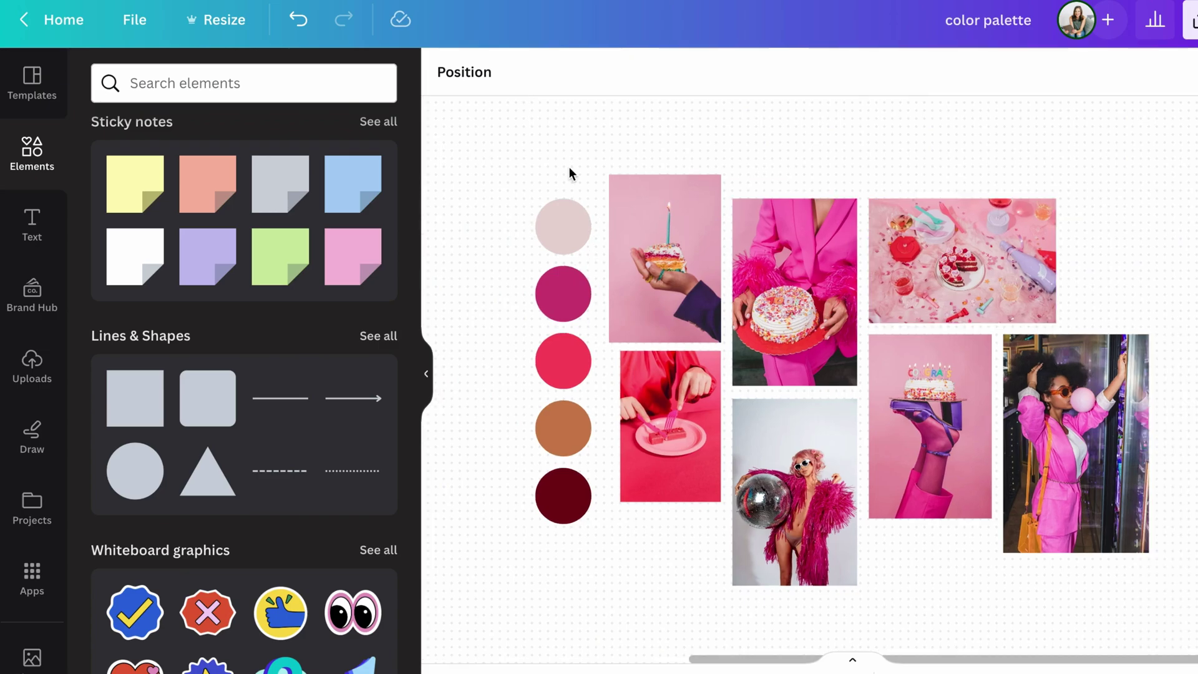
pyautogui.hscroll(-1, 569, 167)
pyautogui.moveTo(556, 168); pyautogui.dragTo(639, 554)
pyautogui.click(667, 554)
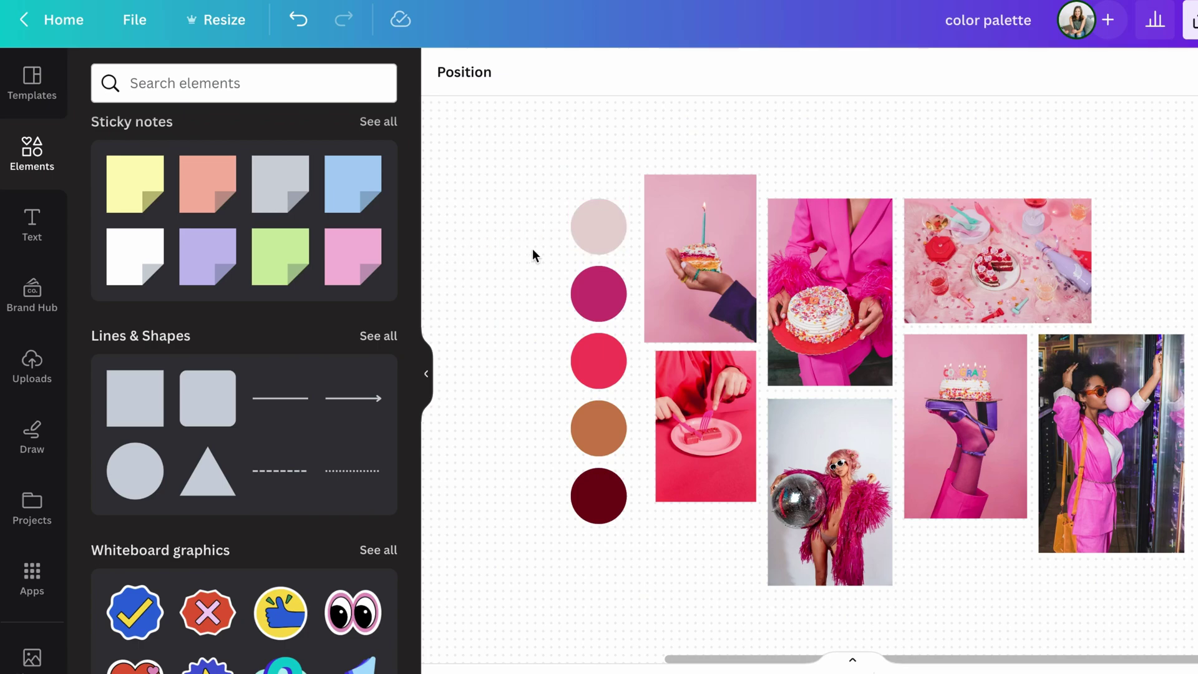
pyautogui.hscroll(-2, 533, 248)
pyautogui.hscroll(8, 533, 248)
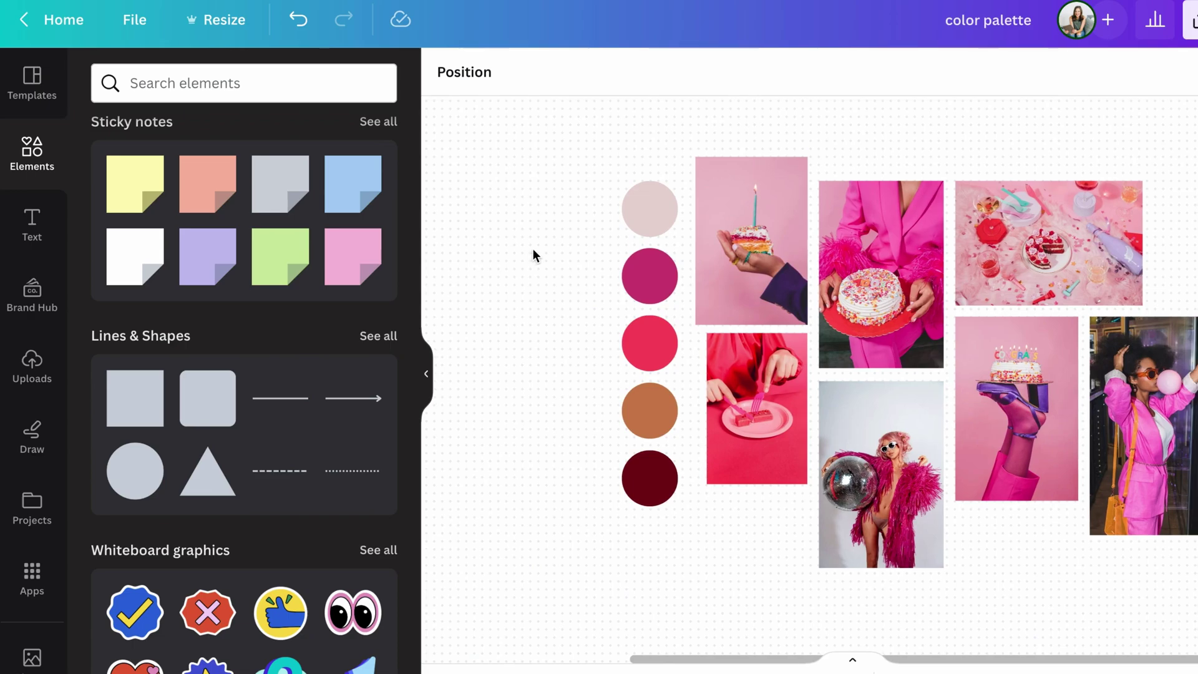
# Delete the extra column of five purple circles.
pyautogui.moveTo(1057, 114); pyautogui.dragTo(1136, 485)
pyautogui.press('Delete')
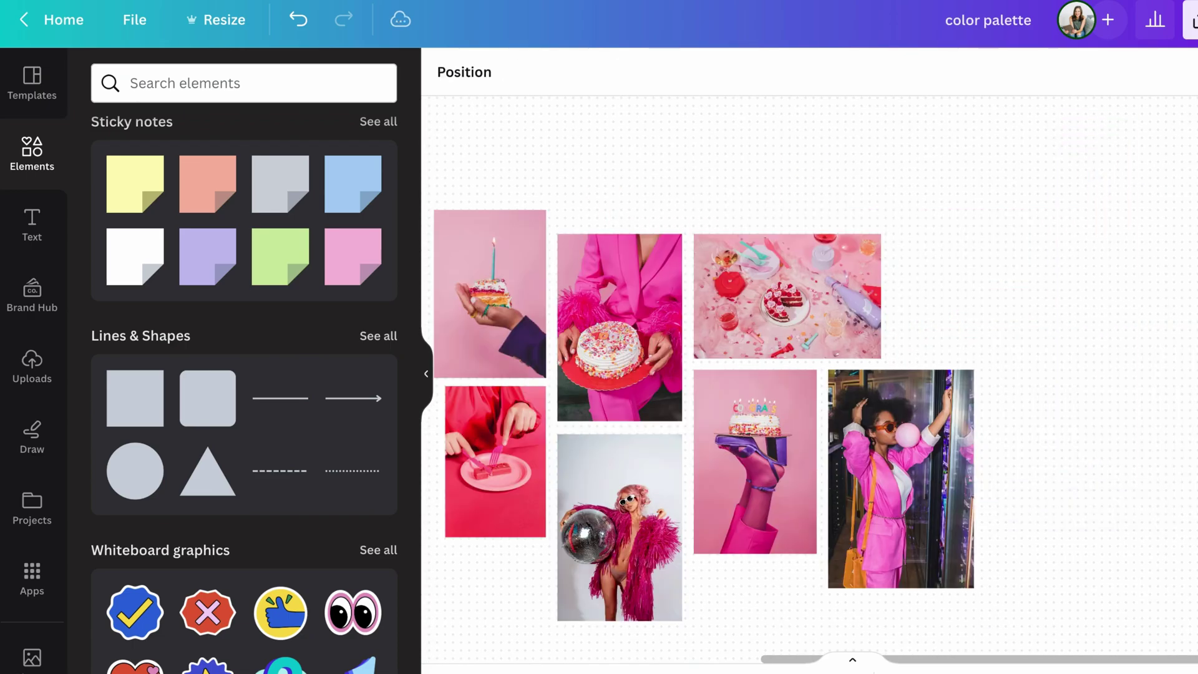
pyautogui.hscroll(-6, 1028, 351)
pyautogui.scroll(3, 1028, 351)
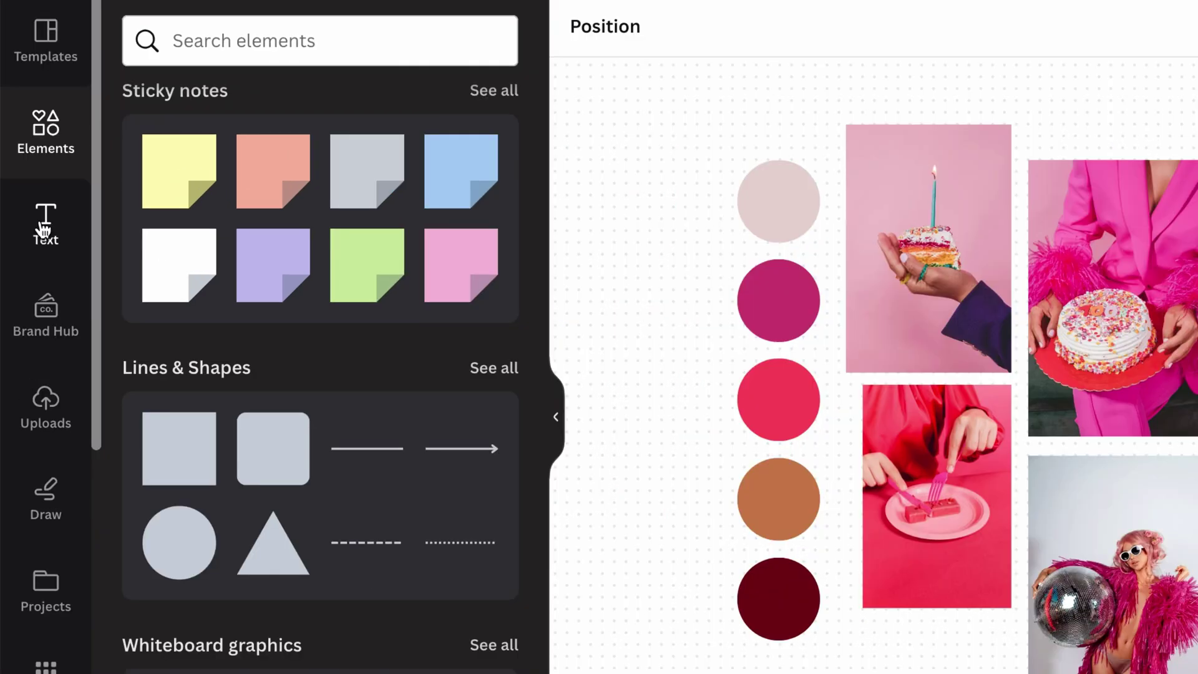
# Add a 'Your paragraph text' box and place it left of the light pink circle.
pyautogui.click(44, 229)
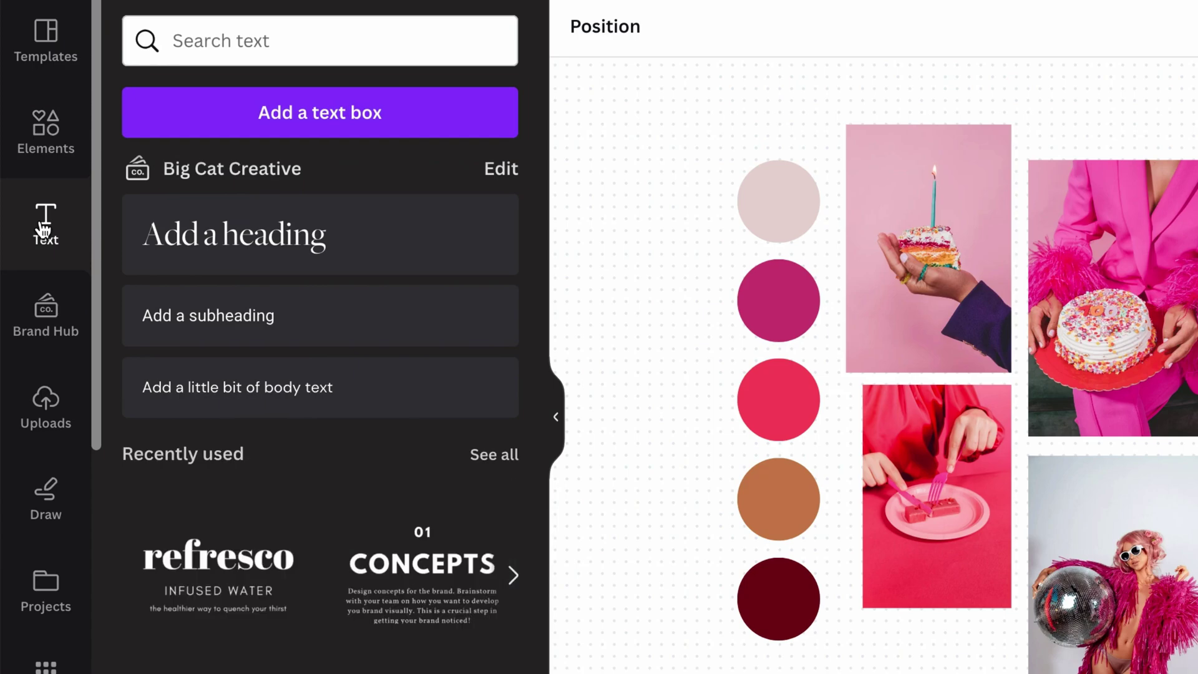
pyautogui.click(343, 118)
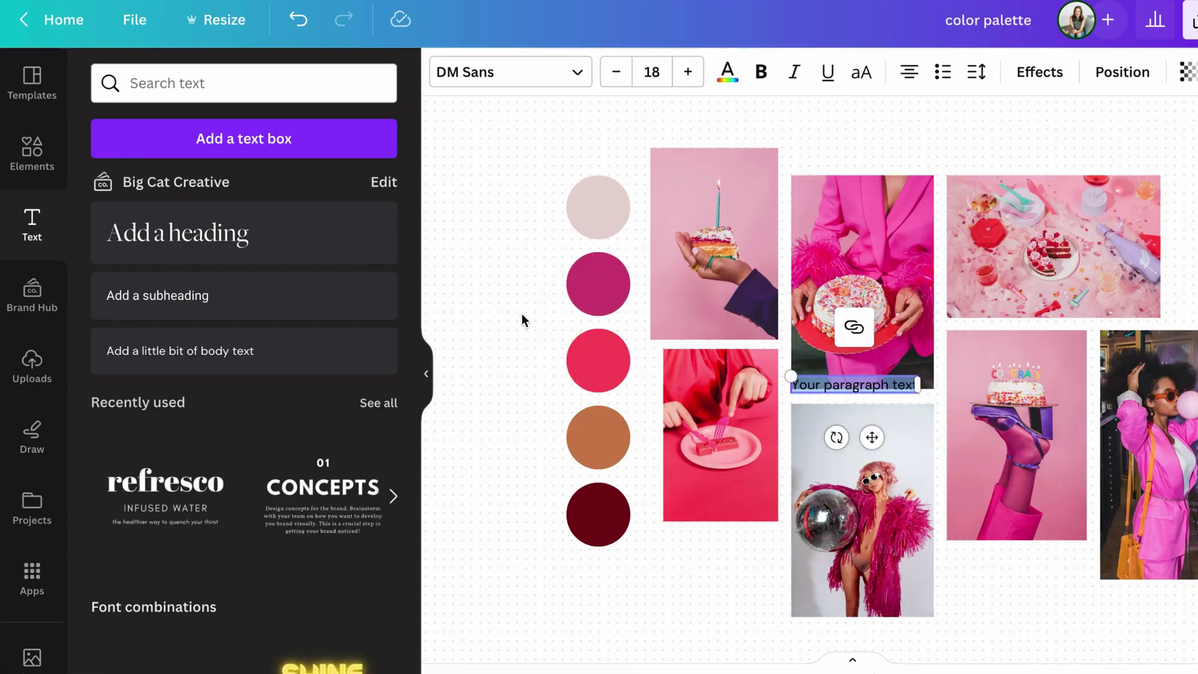
pyautogui.moveTo(853, 373); pyautogui.dragTo(544, 217)
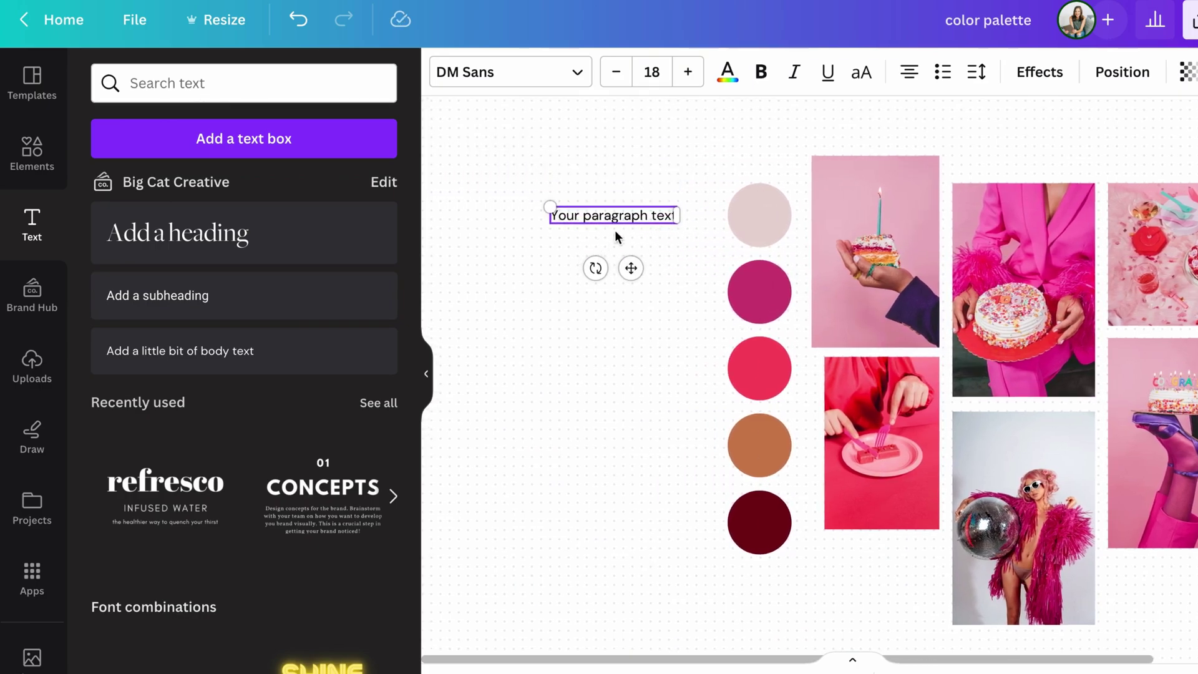
pyautogui.scroll(3, 615, 237)
pyautogui.click(743, 334)
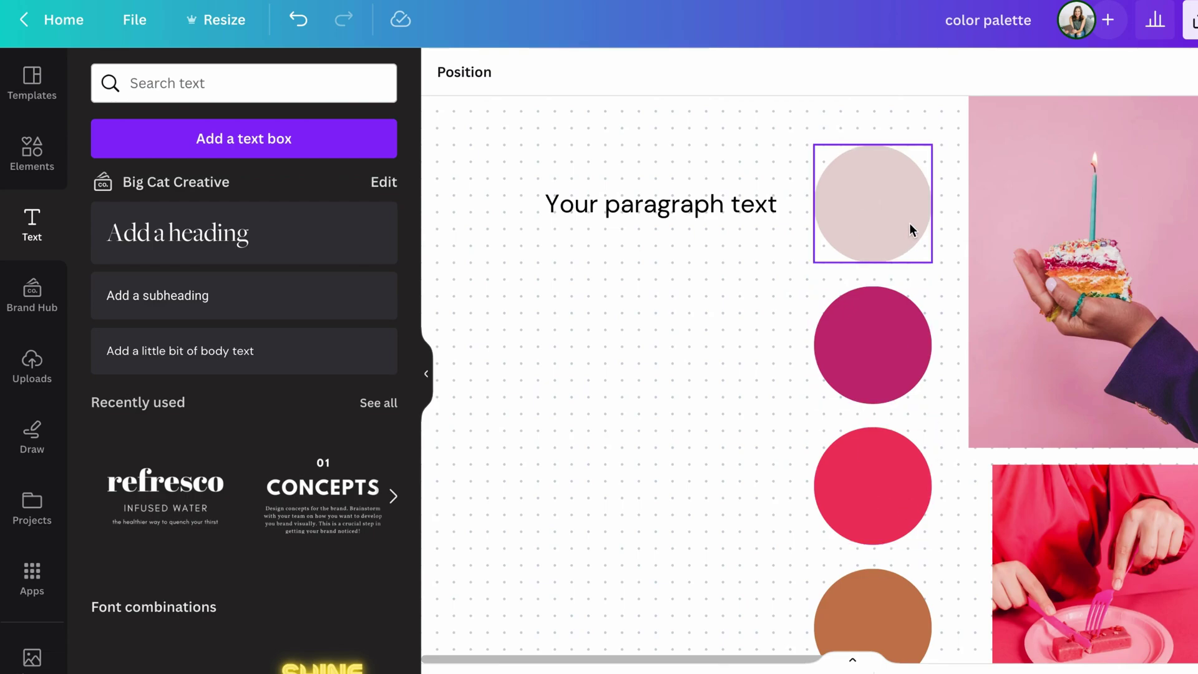
pyautogui.click(878, 179)
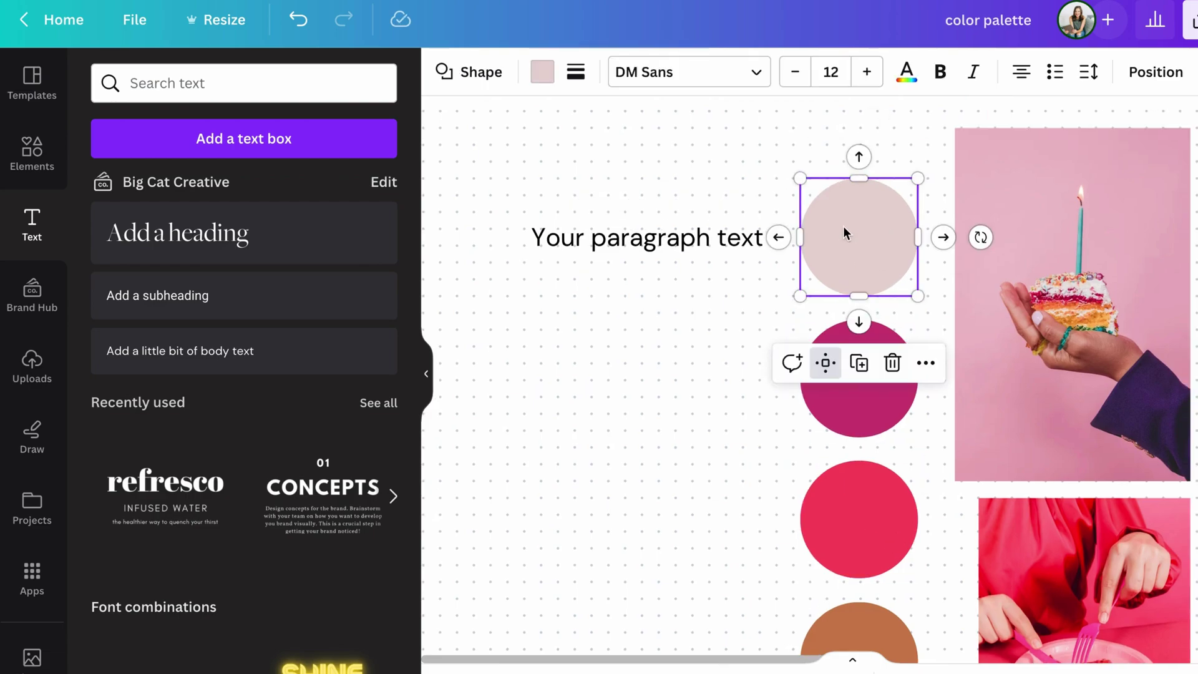
# Copy the light pink circle's hex #E8D6D3 and paste it over the placeholder label text.
pyautogui.click(543, 73)
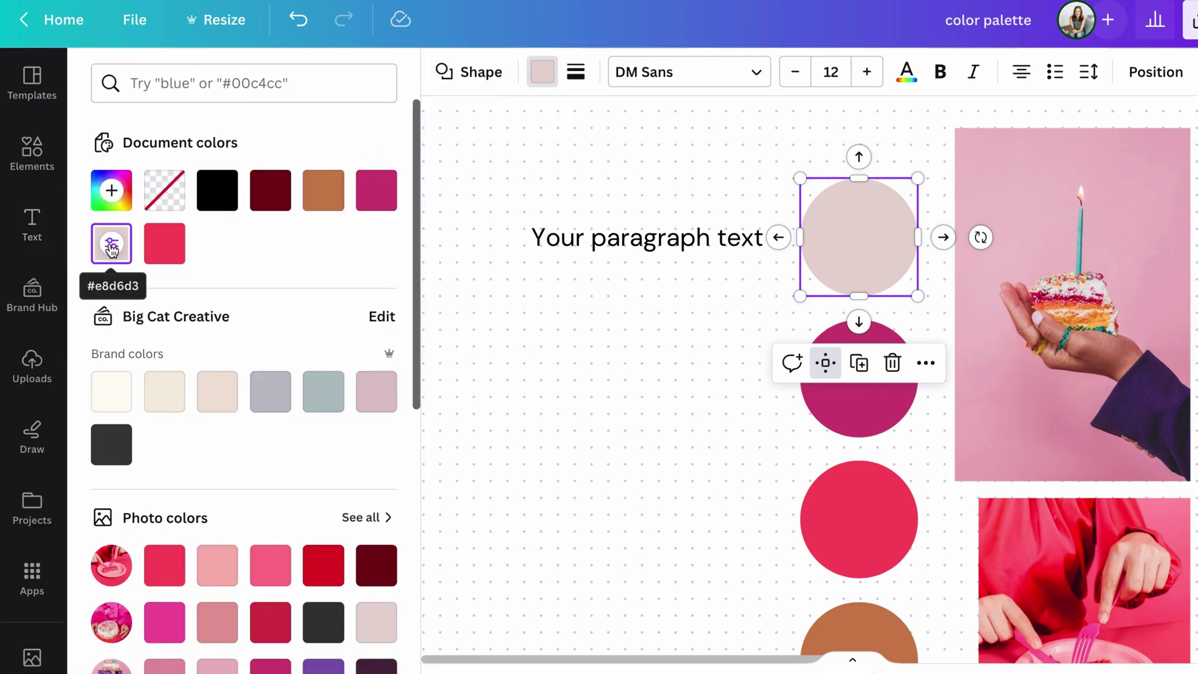
pyautogui.click(111, 244)
pyautogui.click(254, 441)
pyautogui.hotkey('shift', 'Left')
pyautogui.hotkey('shift', 'Left')
pyautogui.hotkey('shift', 'Left')
pyautogui.hotkey('shift', 'Left')
pyautogui.hotkey('shift', 'Left')
pyautogui.hotkey('shift', 'Left')
pyautogui.hotkey('shift', 'Left')
pyautogui.hotkey('ctrl', 'c')
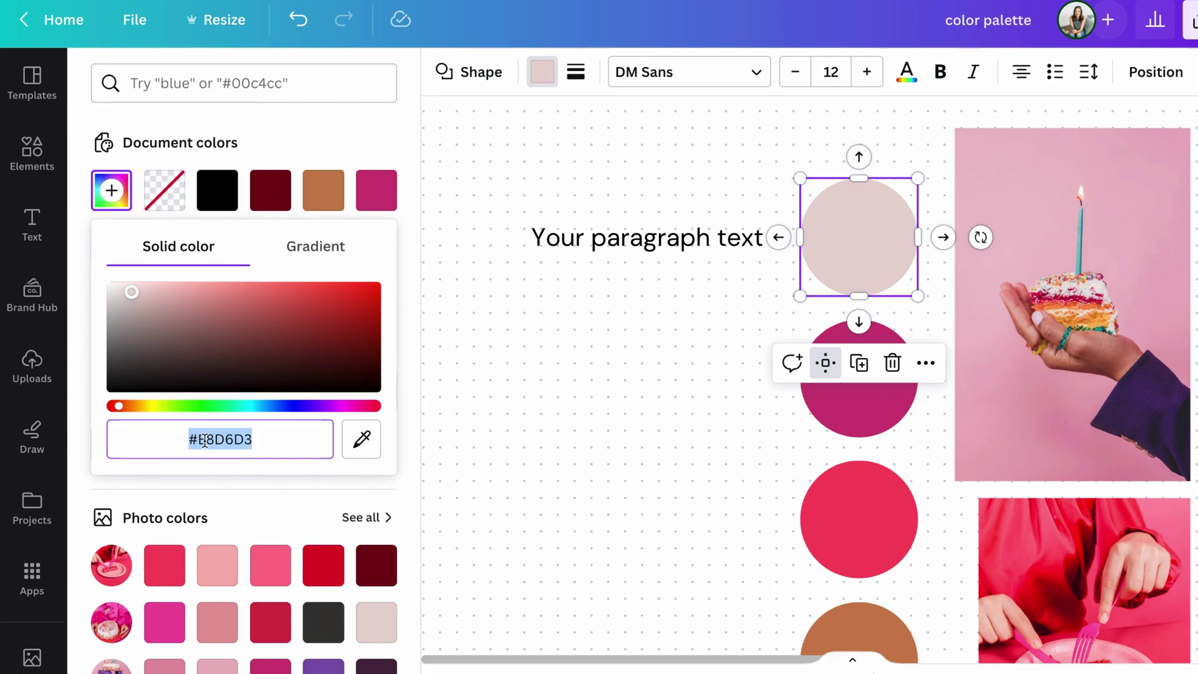
pyautogui.press('Escape')
pyautogui.click(648, 246)
pyautogui.click(653, 243)
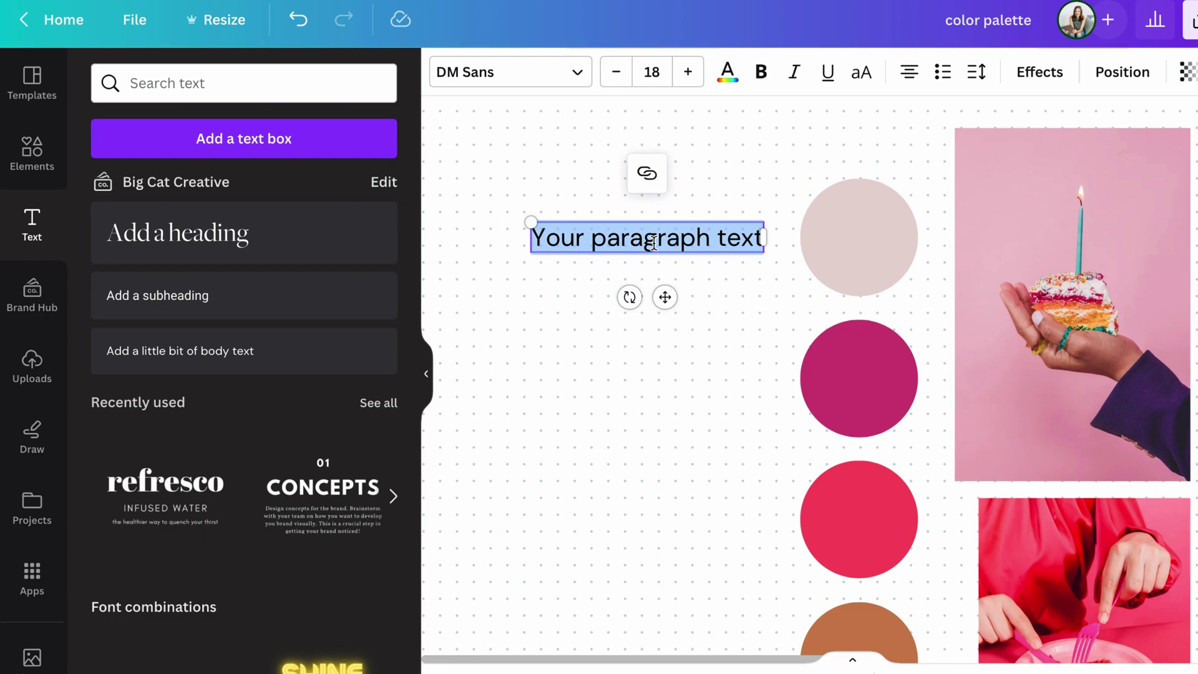
pyautogui.hotkey('ctrl', 'v')
pyautogui.press('Escape')
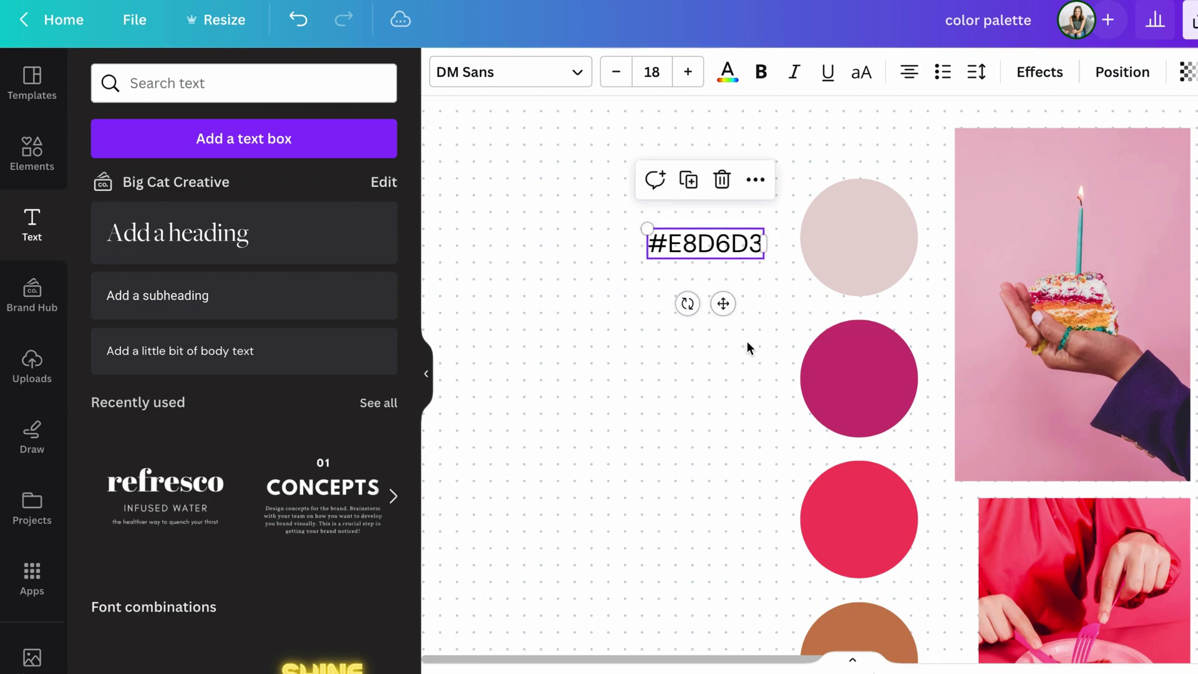
pyautogui.click(744, 382)
# Paste copies of the #E8D6D3 label beside the magenta and red circles.
pyautogui.hscroll(2, 743, 382)
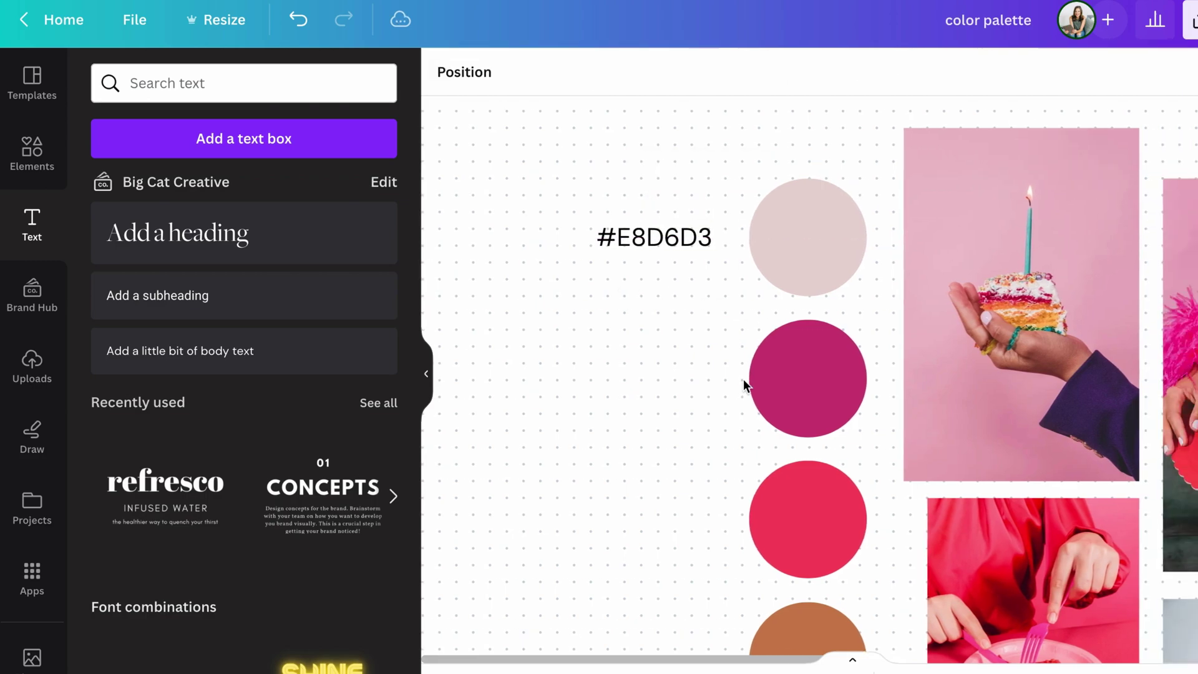
pyautogui.click(660, 242)
pyautogui.scroll(1, 655, 362)
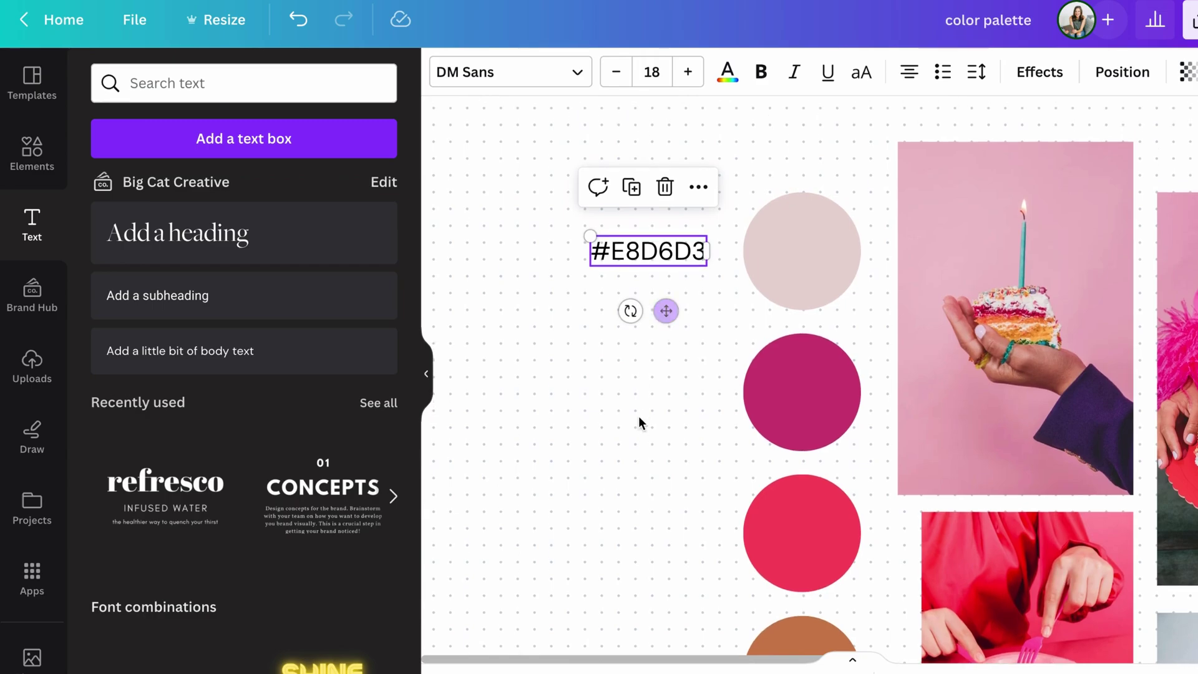
pyautogui.click(640, 421)
pyautogui.hotkey('ctrl', 'v')
pyautogui.moveTo(861, 382); pyautogui.dragTo(675, 427)
pyautogui.scroll(-6, 762, 361)
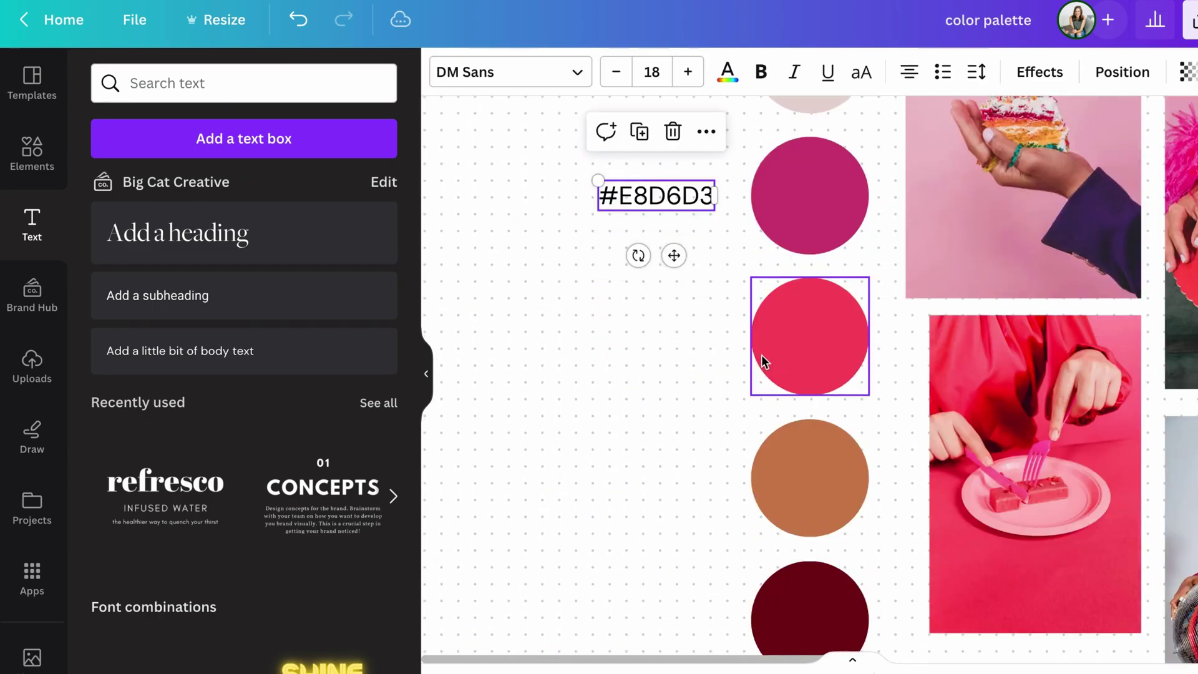
pyautogui.scroll(3, 762, 354)
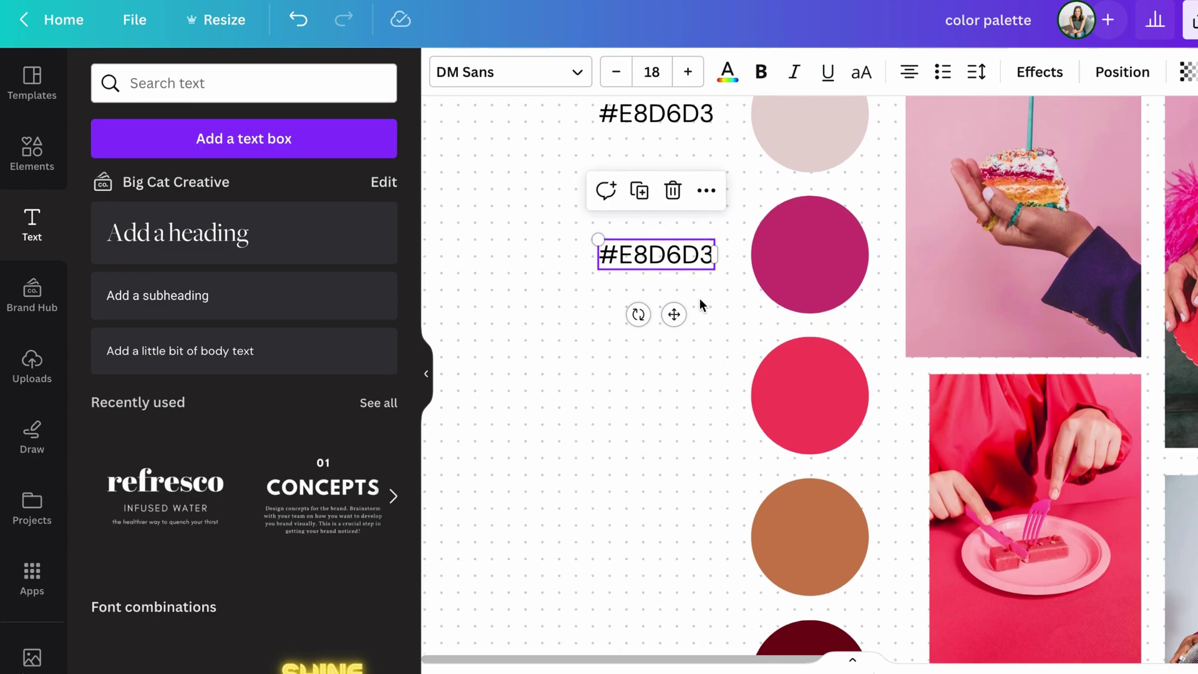
pyautogui.hotkey('ctrl', 'v')
pyautogui.moveTo(822, 385); pyautogui.dragTo(639, 406)
pyautogui.click(765, 326)
# Paste two more label copies beside the orange and dark burgundy circles.
pyautogui.scroll(-4, 765, 326)
pyautogui.hotkey('ctrl', 'v')
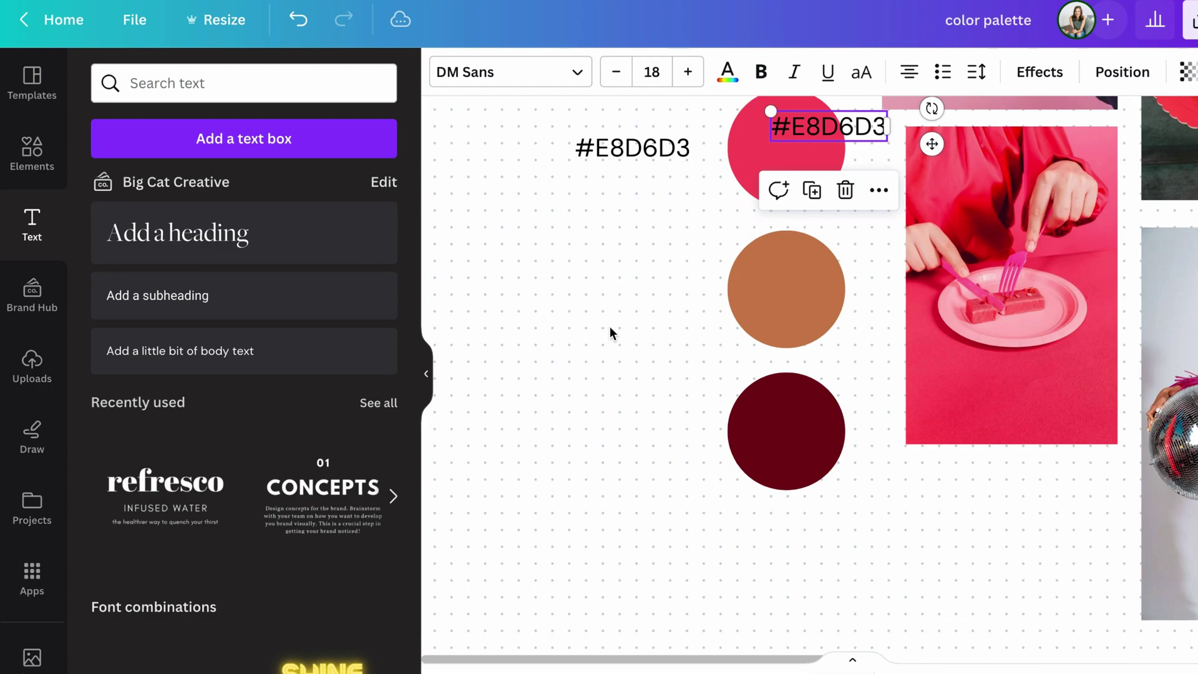
pyautogui.click(610, 331)
pyautogui.moveTo(805, 128); pyautogui.dragTo(608, 287)
pyautogui.hotkey('ctrl', 'v')
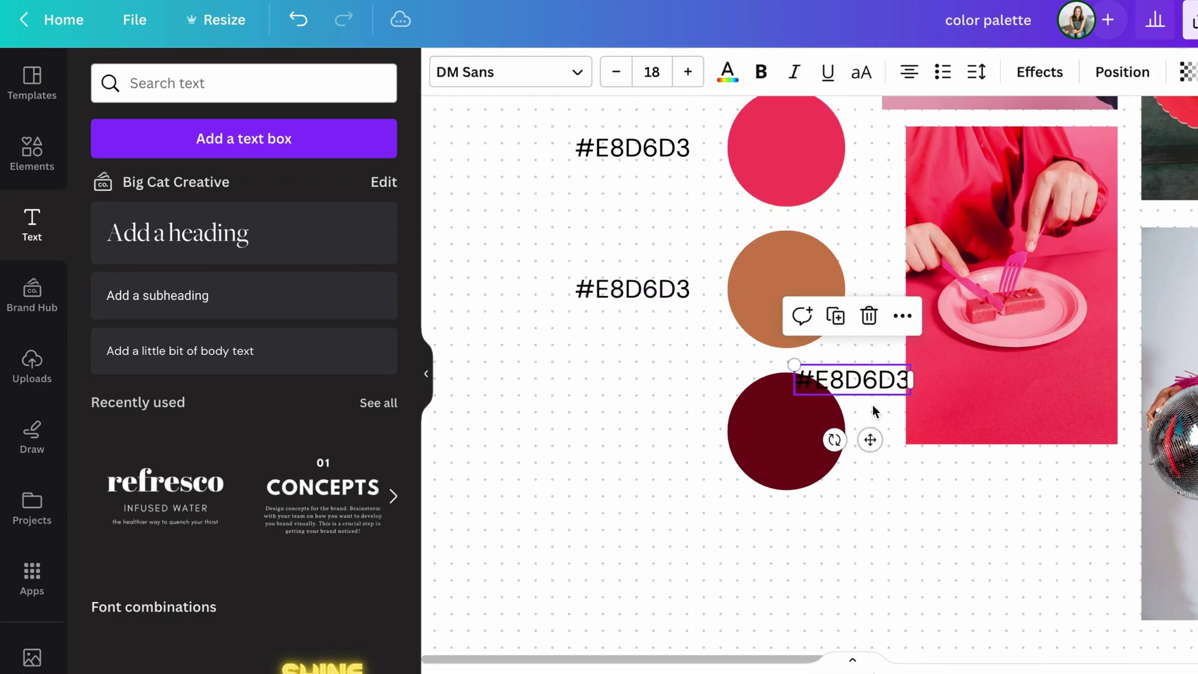
pyautogui.moveTo(871, 384); pyautogui.dragTo(649, 448)
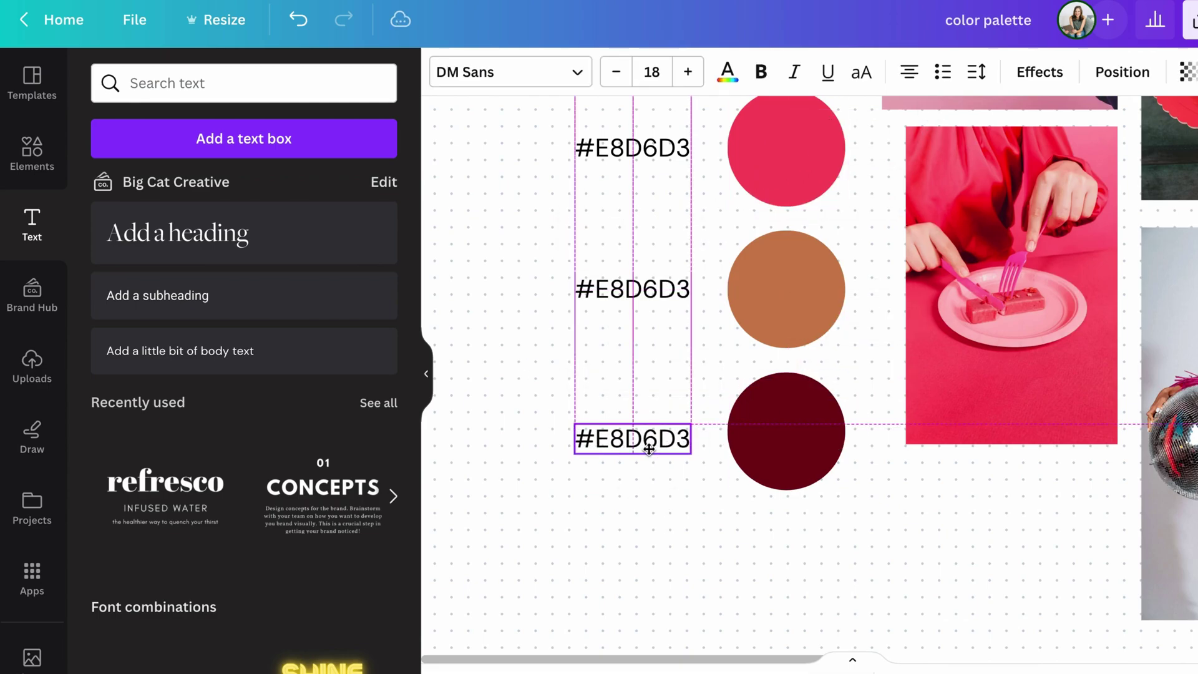
pyautogui.scroll(6, 698, 393)
pyautogui.scroll(-4, 698, 393)
# Copy the red circle's hex #FA4B60 into its label.
pyautogui.click(770, 313)
pyautogui.click(542, 71)
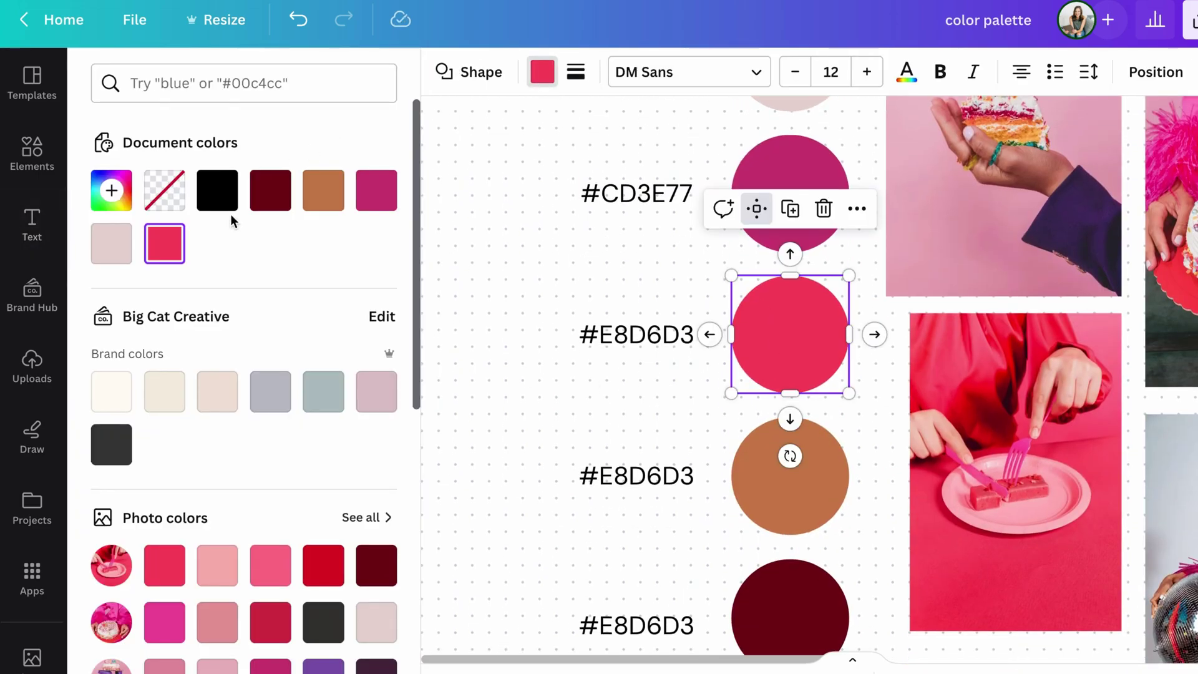
pyautogui.click(112, 190)
pyautogui.hotkey('ctrl', 'c')
pyautogui.doubleClick(644, 337)
pyautogui.hotkey('ctrl', 'v')
pyautogui.click(792, 462)
# Copy the orange circle's hex #C9814E into its label.
pyautogui.click(542, 72)
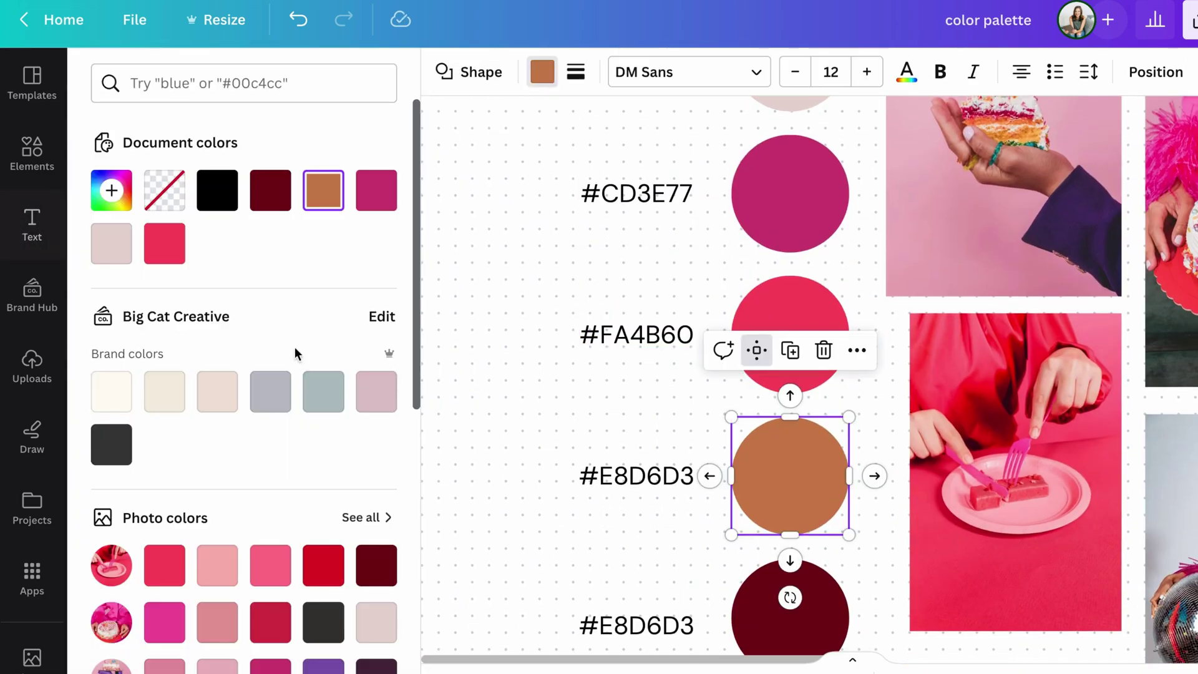
pyautogui.click(112, 191)
pyautogui.hotkey('ctrl', 'c')
pyautogui.doubleClick(636, 475)
pyautogui.hotkey('ctrl', 'v')
pyautogui.scroll(-3, 579, 437)
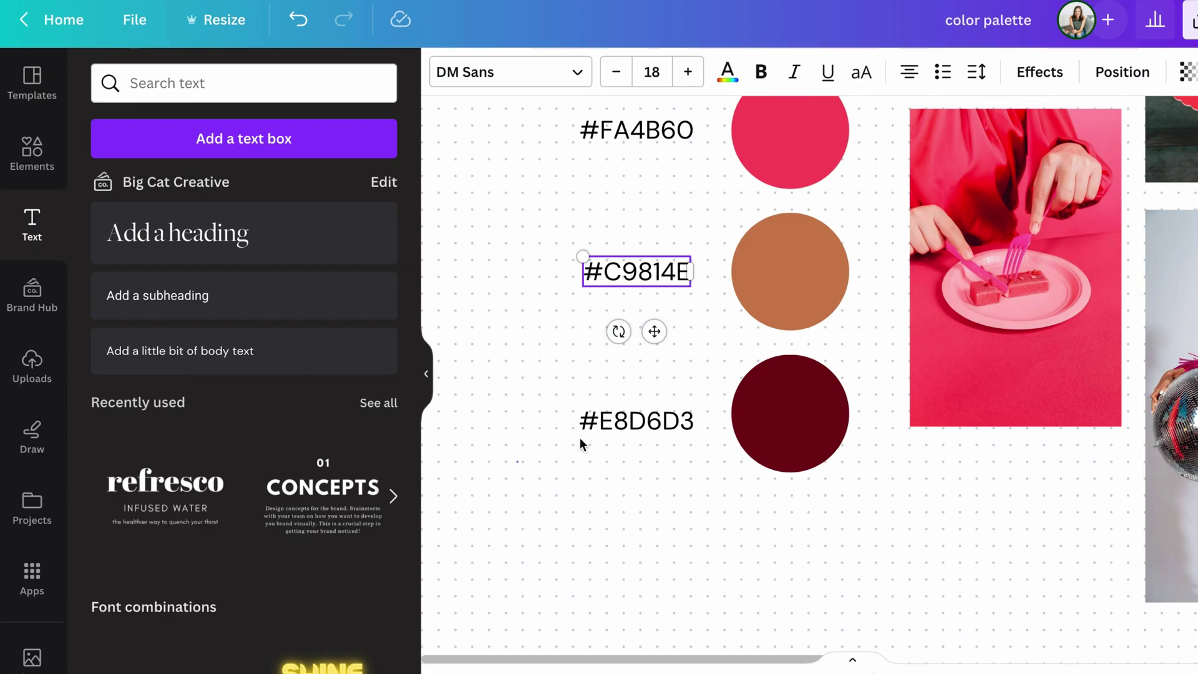
# Copy the dark burgundy circle's hex #770312 into the last label.
pyautogui.click(790, 414)
pyautogui.click(541, 71)
pyautogui.click(111, 190)
pyautogui.hotkey('ctrl', 'c')
pyautogui.doubleClick(637, 420)
pyautogui.hotkey('ctrl', 'v')
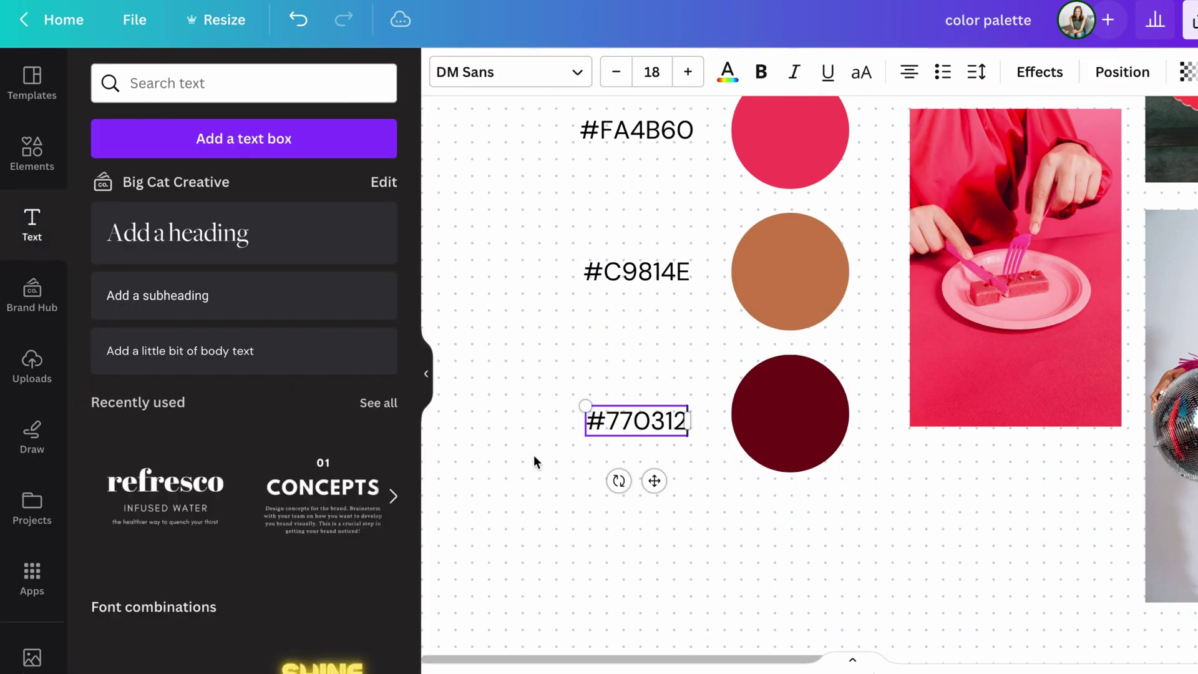
pyautogui.click(534, 459)
pyautogui.scroll(-5, 569, 367)
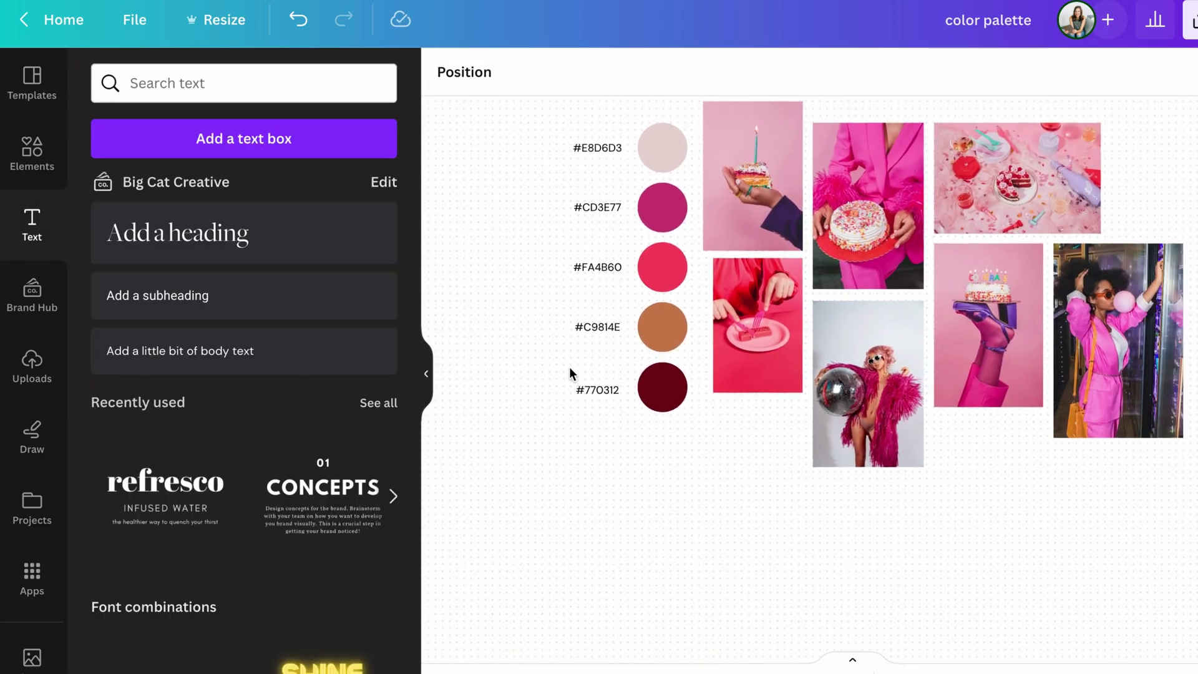
# Download the whole board as a PNG named 'color palette'.
pyautogui.scroll(3, 570, 370)
pyautogui.hscroll(2, 570, 369)
pyautogui.hscroll(-2, 570, 369)
pyautogui.moveTo(522, 162); pyautogui.dragTo(1195, 624)
pyautogui.click(1190, 406)
pyautogui.scroll(-1, 1192, 405)
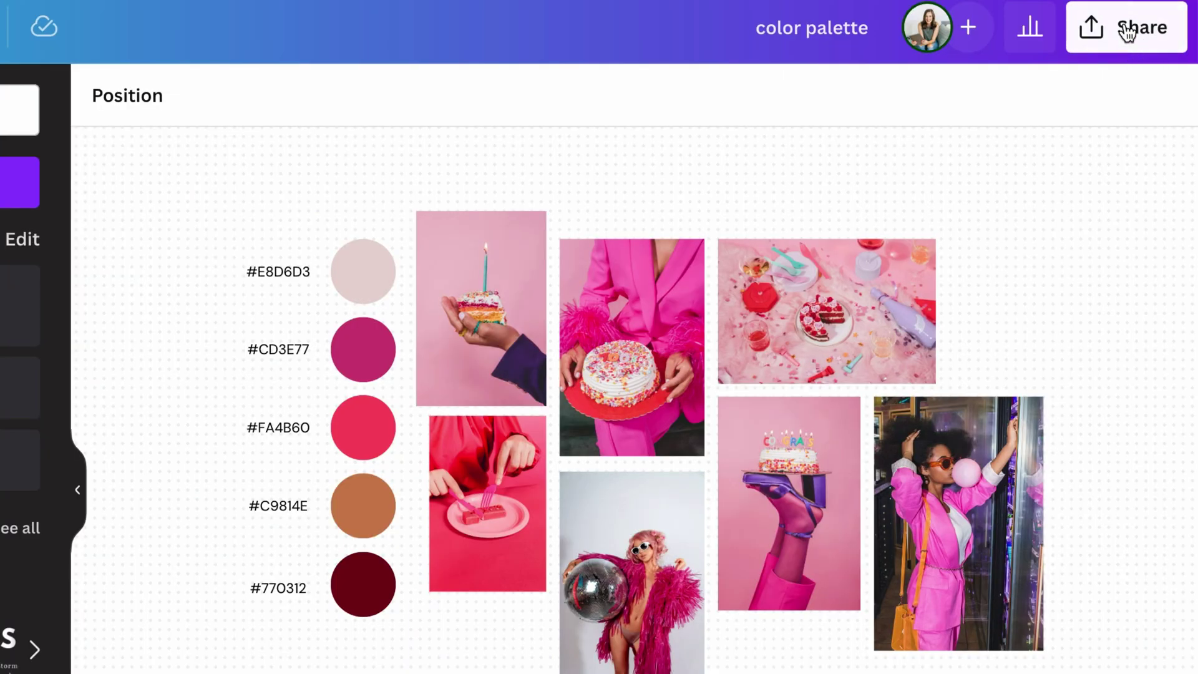
pyautogui.click(1127, 33)
pyautogui.click(991, 639)
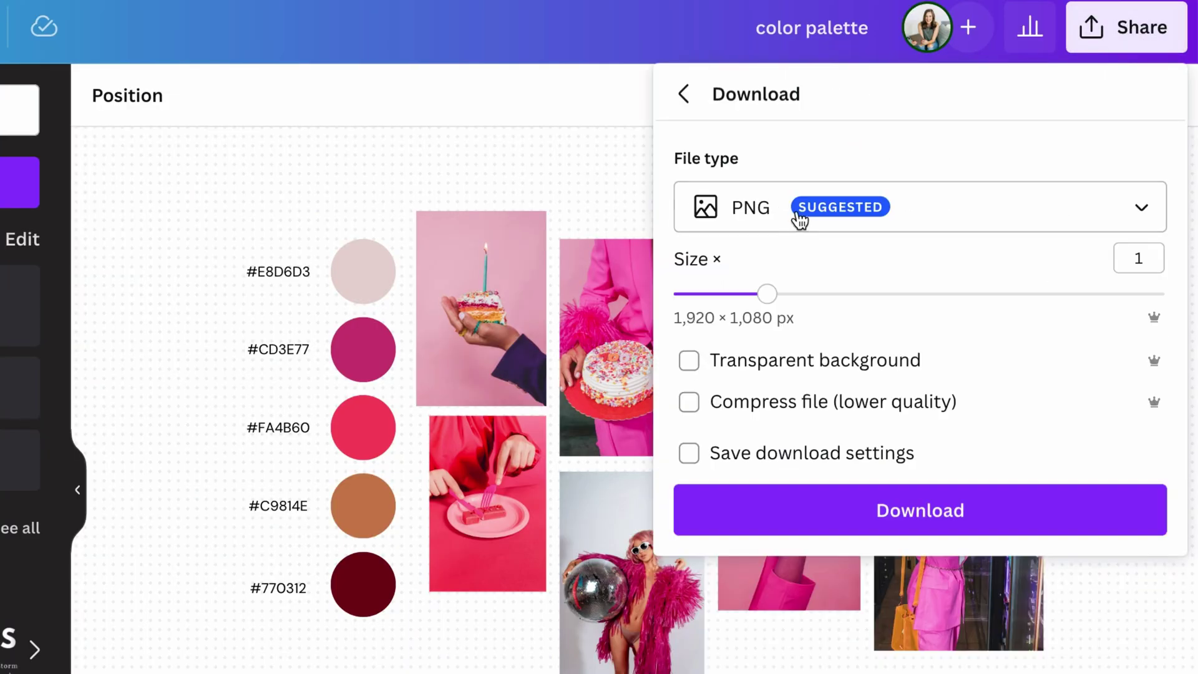
pyautogui.click(909, 511)
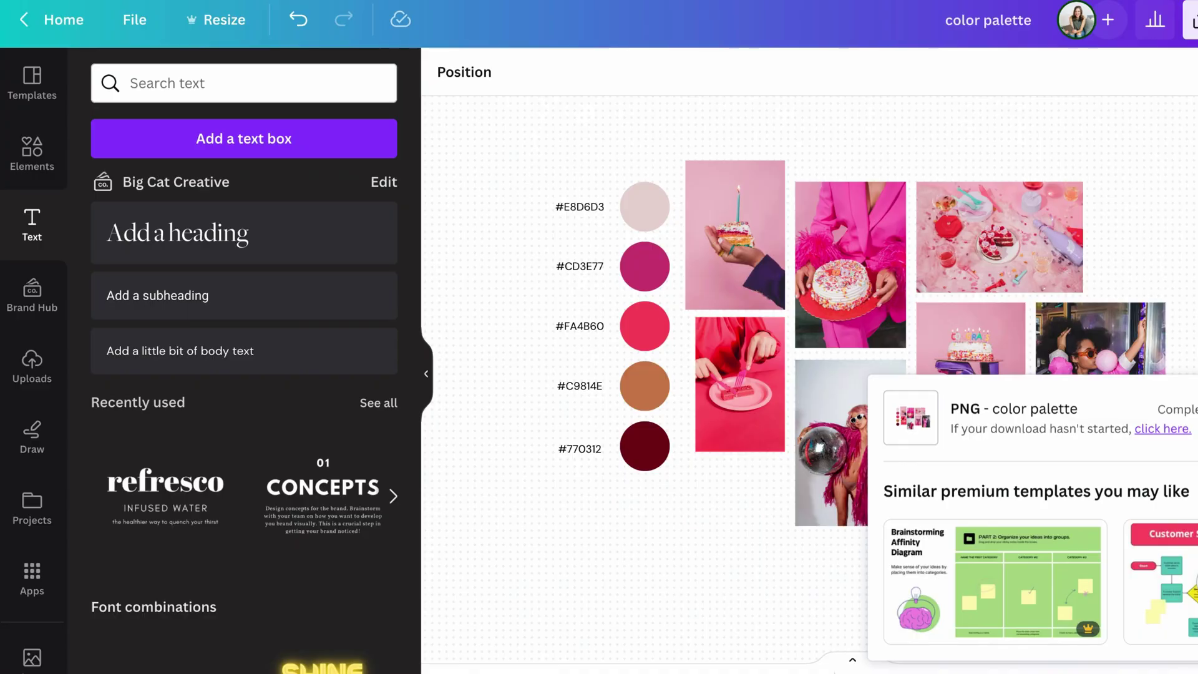